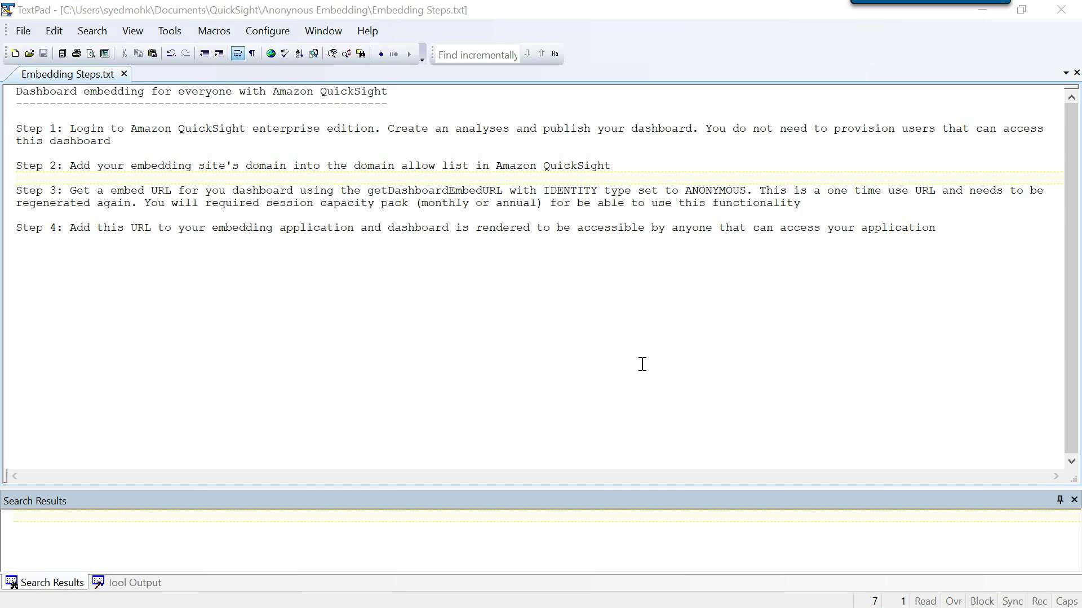
# Step: Leave the TextPad embedding notes and bring up the EmbeddingExample1 dashboard in Chrome
pyautogui.hotkey('alt', 'Tab')
pyautogui.hotkey('alt', 'Tab')
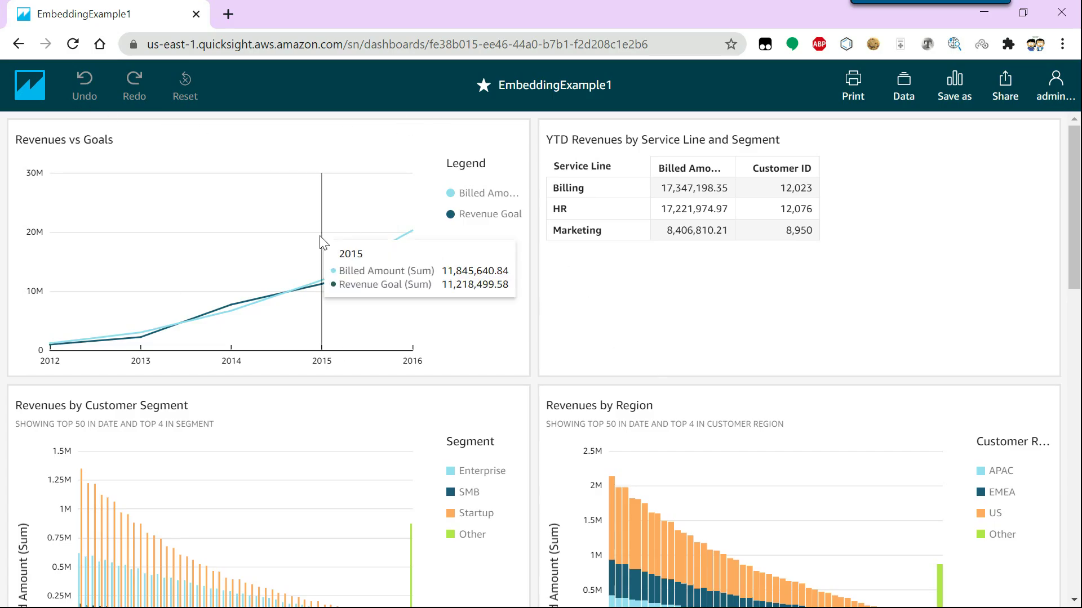
pyautogui.click(1012, 101)
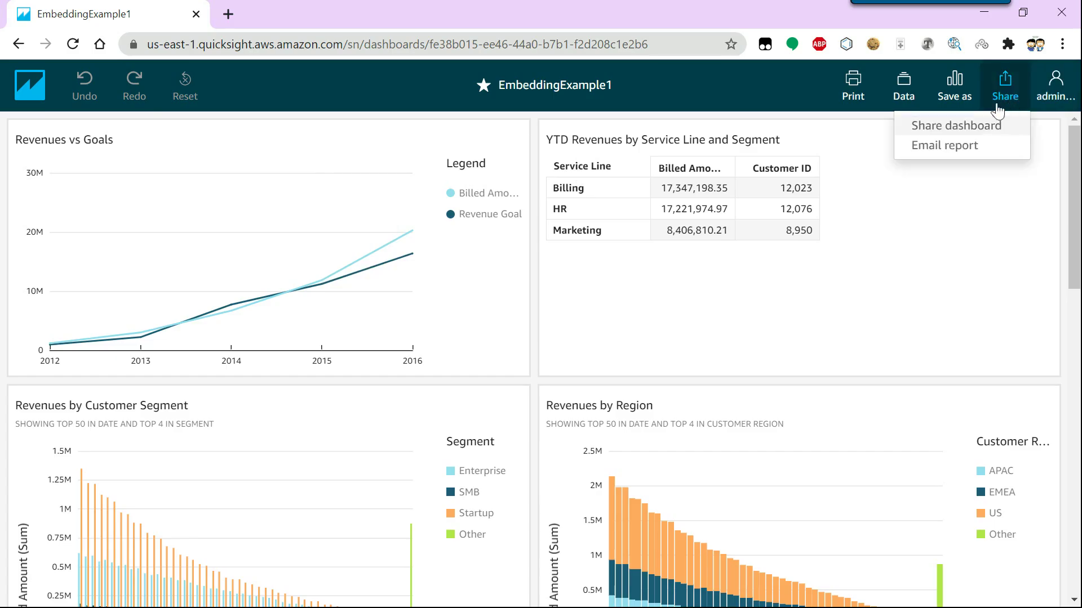
pyautogui.click(968, 131)
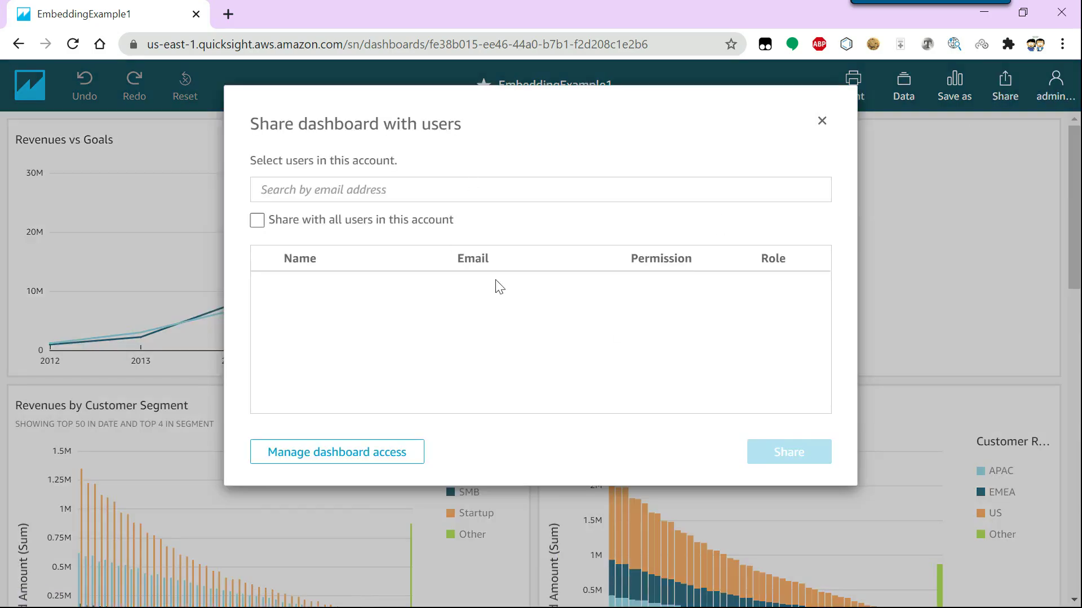
pyautogui.click(822, 121)
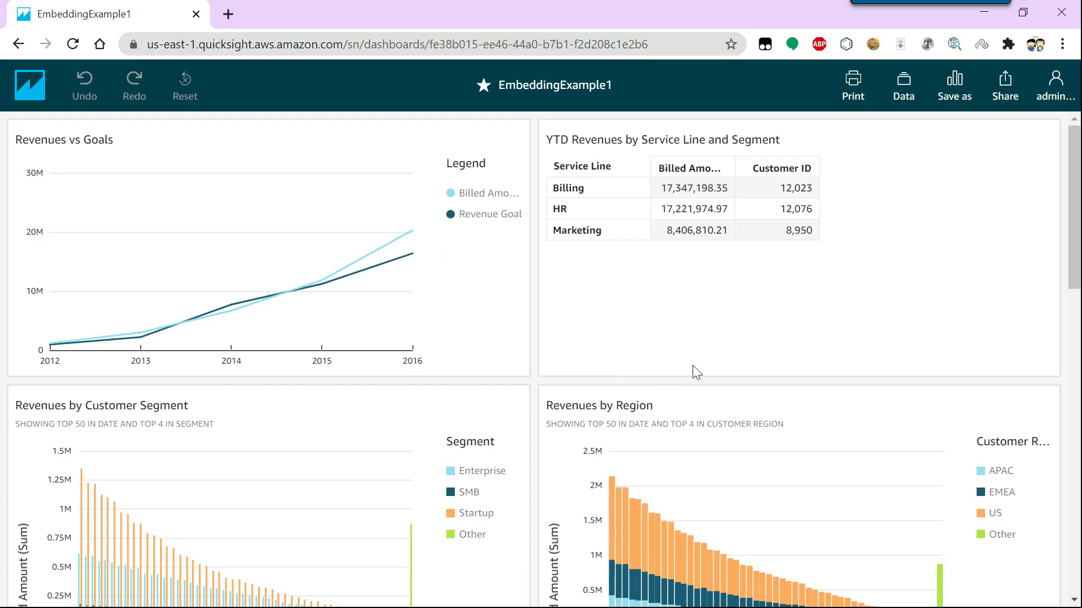
pyautogui.hotkey('alt', 'Tab')
pyautogui.hotkey('alt', 'Tab')
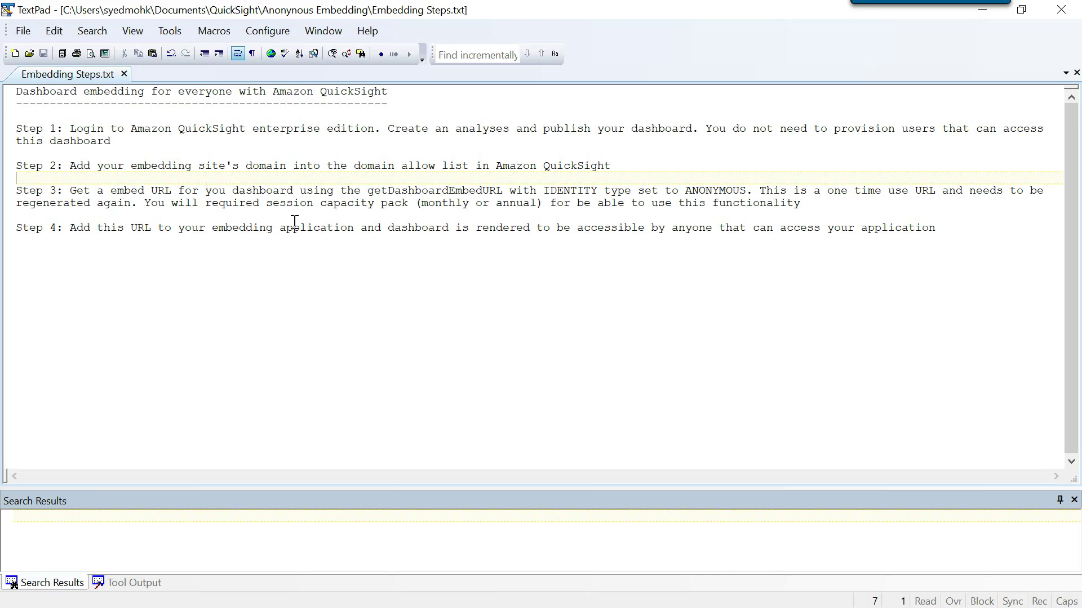
pyautogui.moveTo(124, 141); pyautogui.dragTo(10, 129)
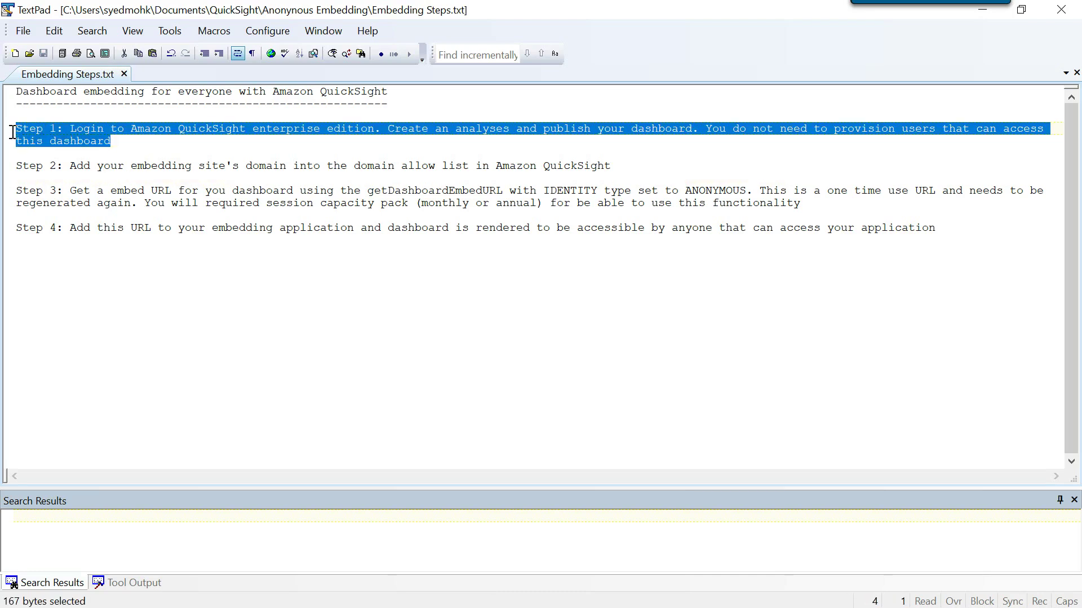
pyautogui.click(168, 279)
pyautogui.moveTo(624, 165); pyautogui.dragTo(16, 165)
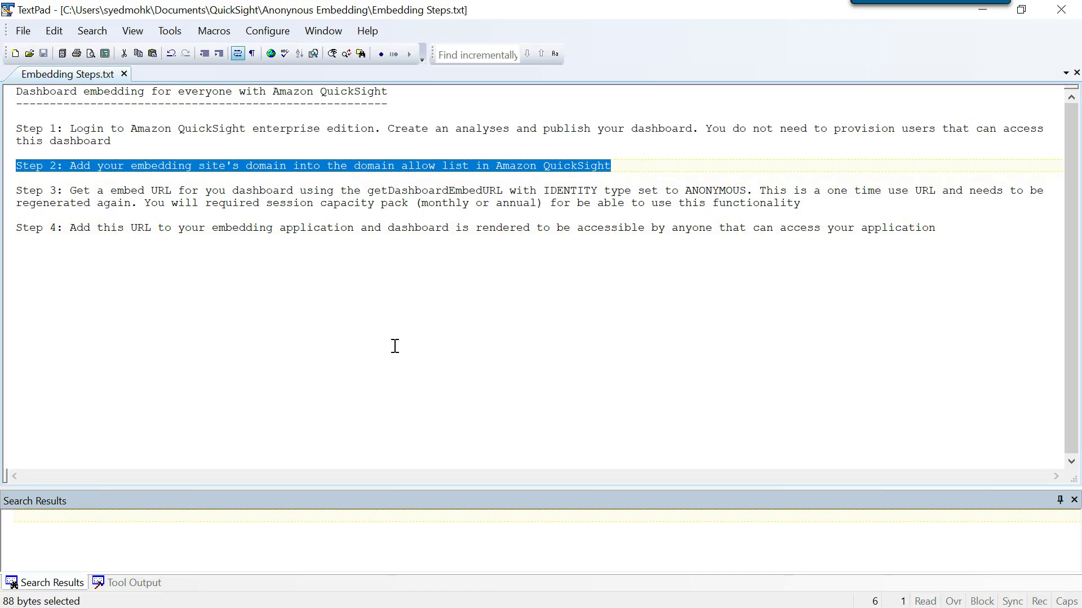
pyautogui.hotkey('alt', 'Tab')
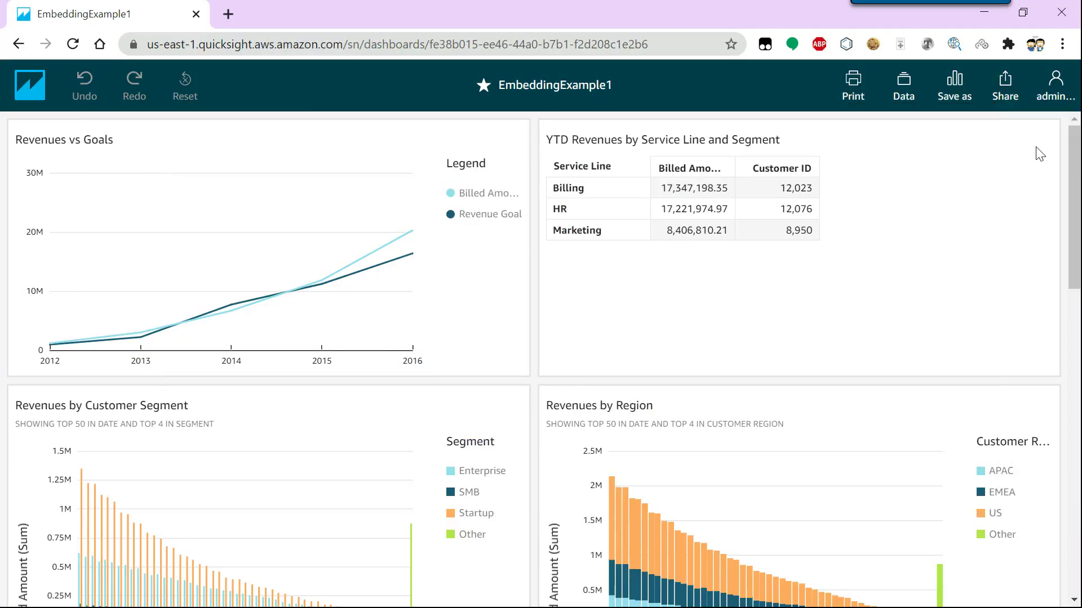
pyautogui.click(1056, 100)
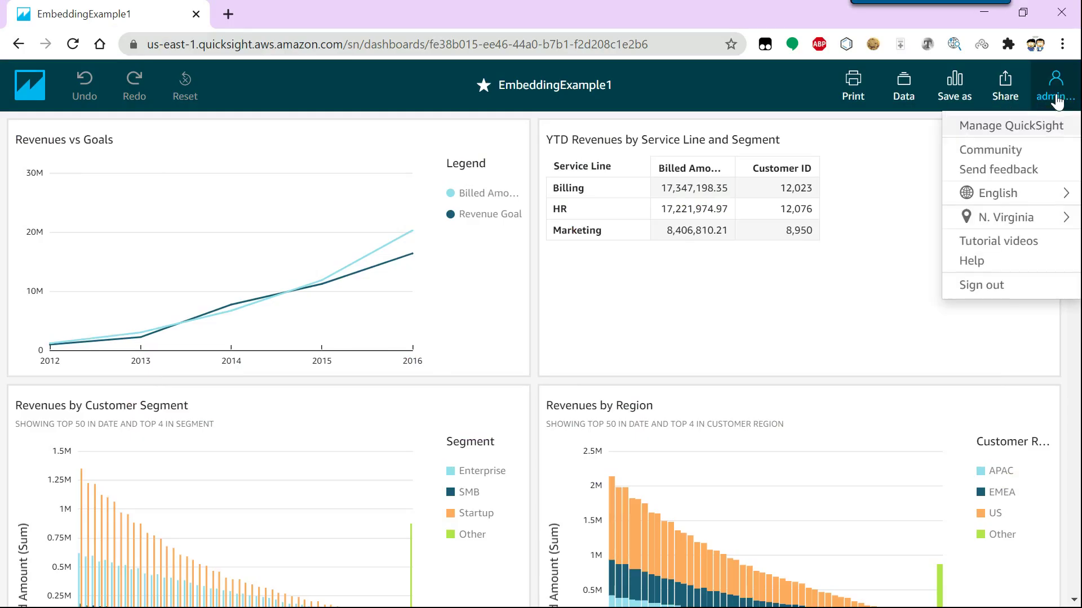
pyautogui.click(992, 128)
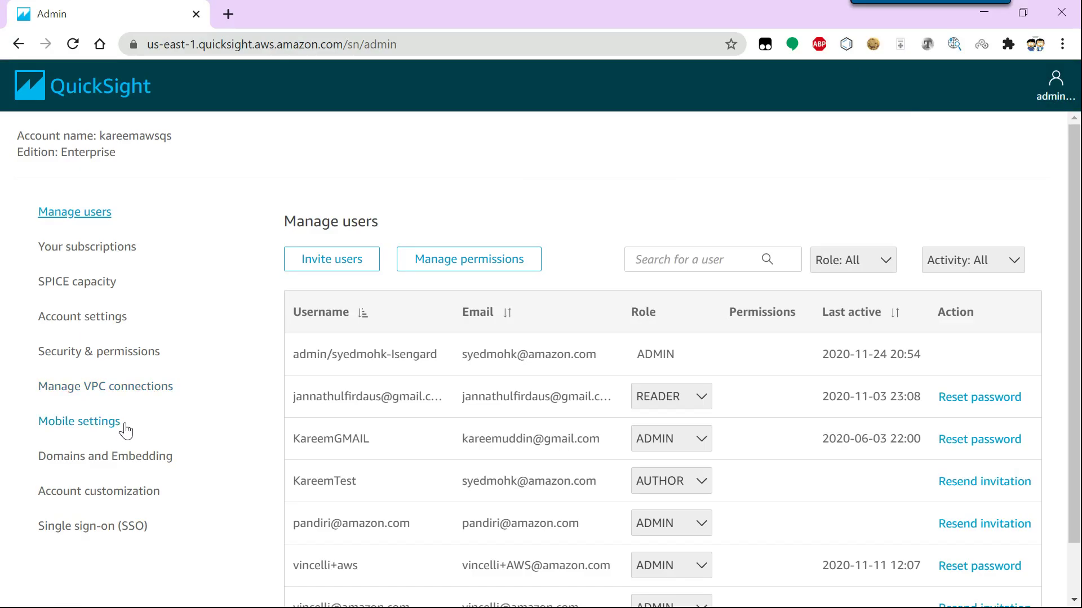
pyautogui.click(82, 465)
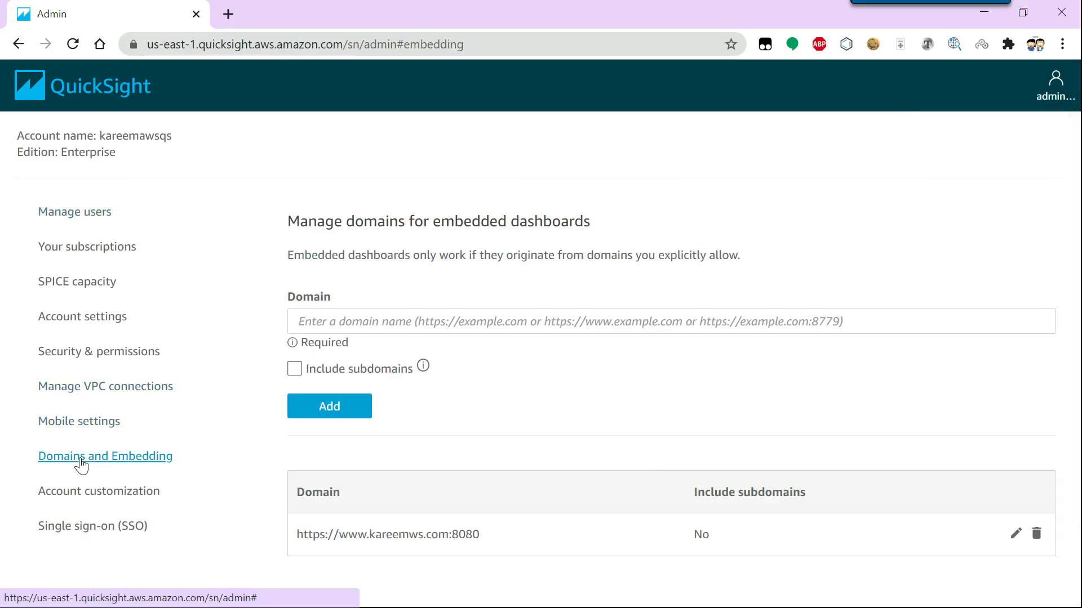
pyautogui.click(330, 320)
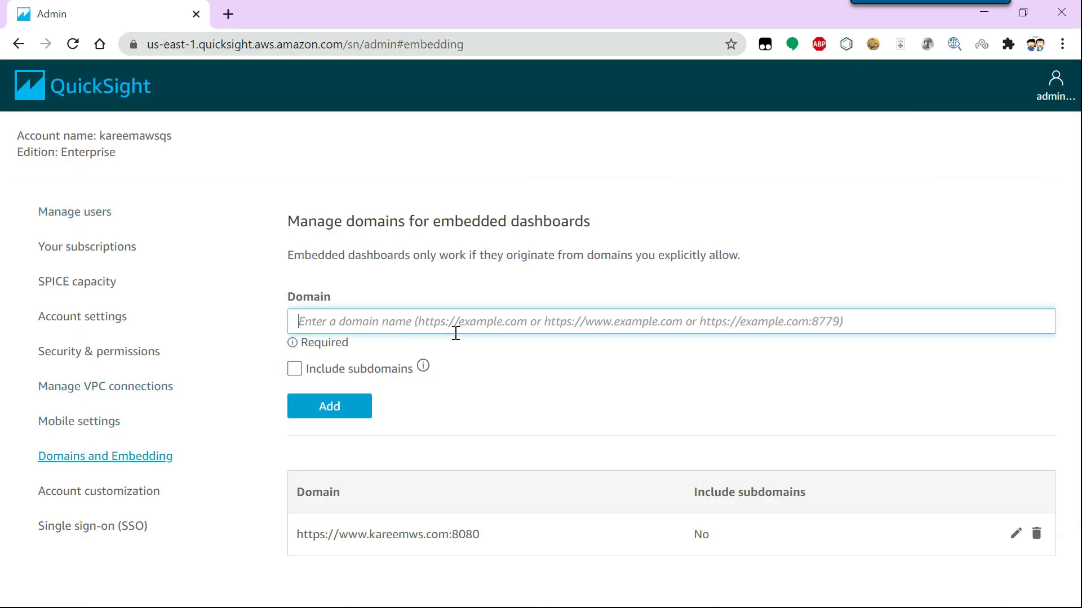
pyautogui.write('http')
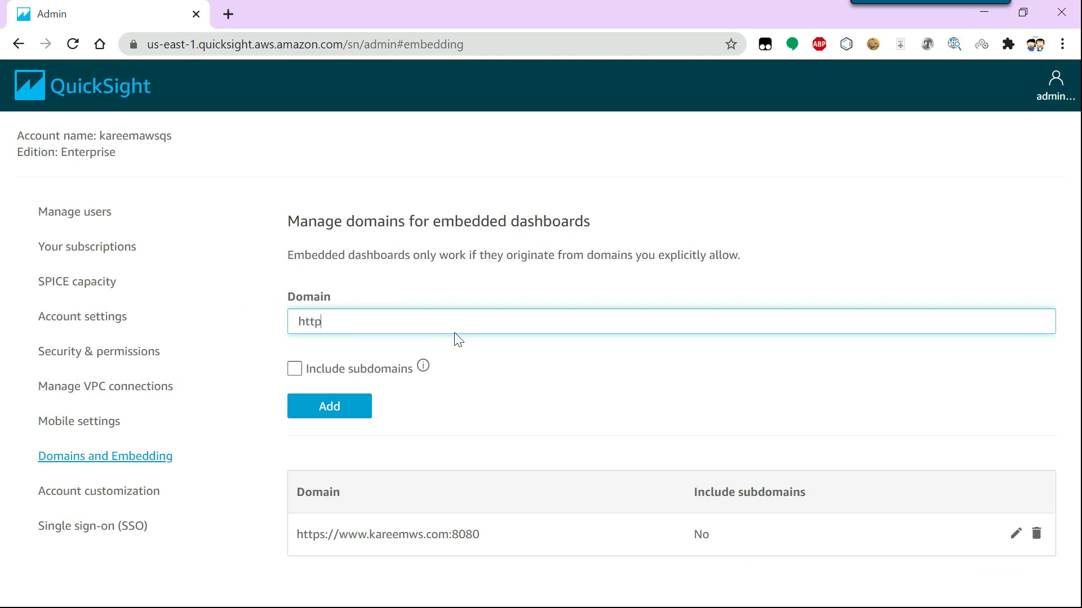
pyautogui.write('s://mydomain.com')
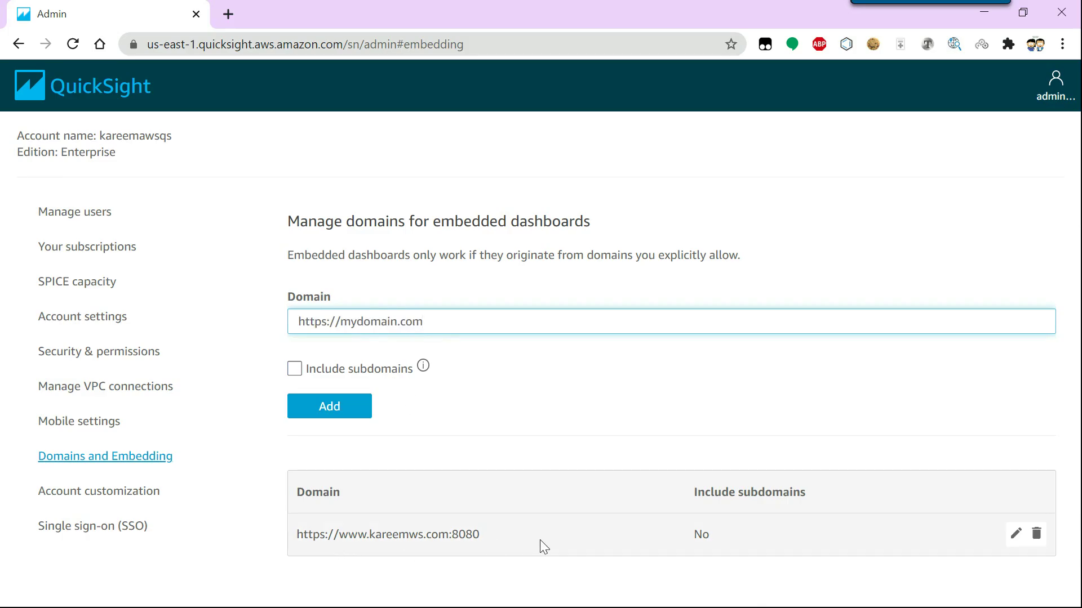
pyautogui.moveTo(482, 533); pyautogui.dragTo(284, 534)
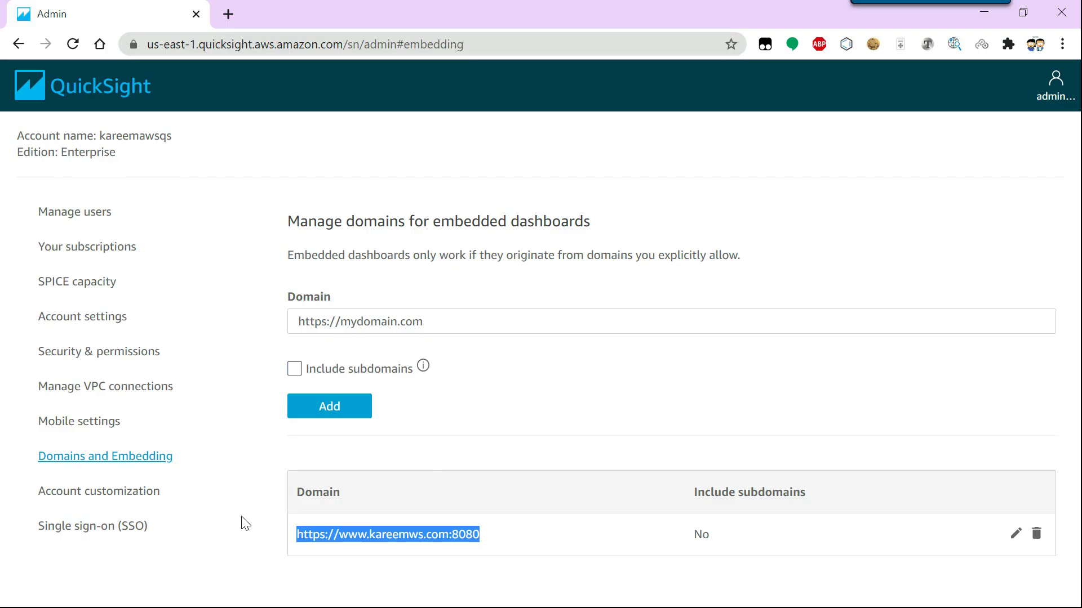
# Step: Review Step 3 in the notes: getDashboardEmbedURL with IDENTITY type ANONYMOUS
pyautogui.hotkey('alt', 'Tab')
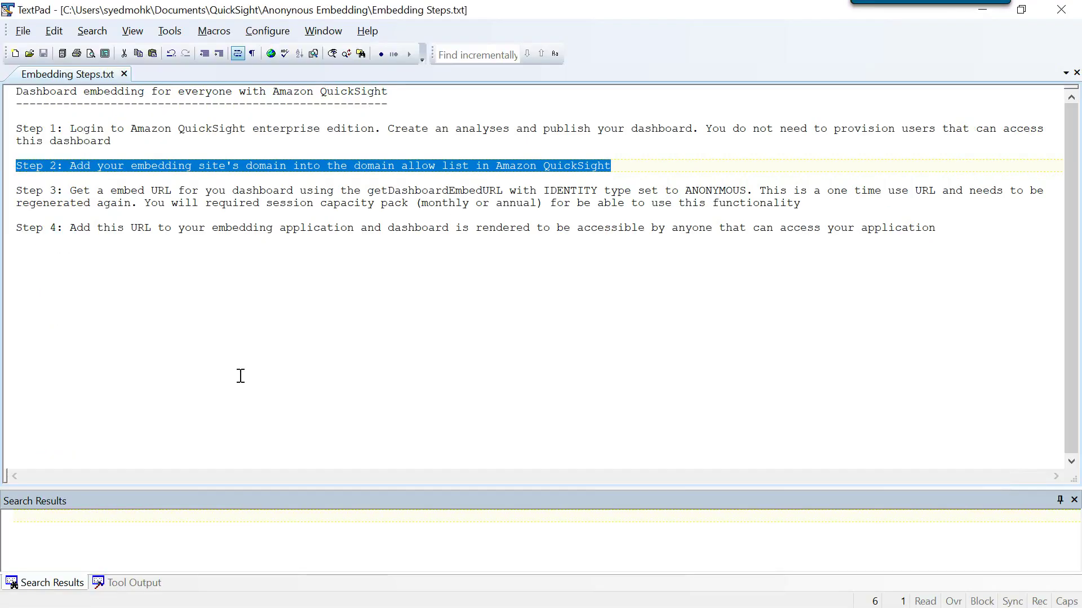
pyautogui.click(626, 161)
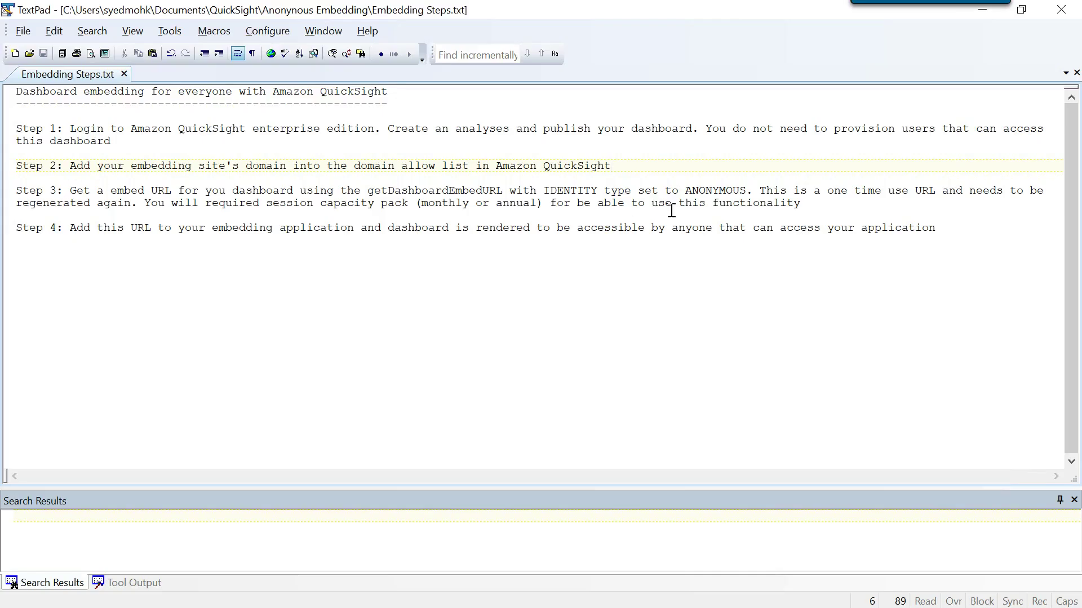
pyautogui.moveTo(801, 204); pyautogui.dragTo(17, 193)
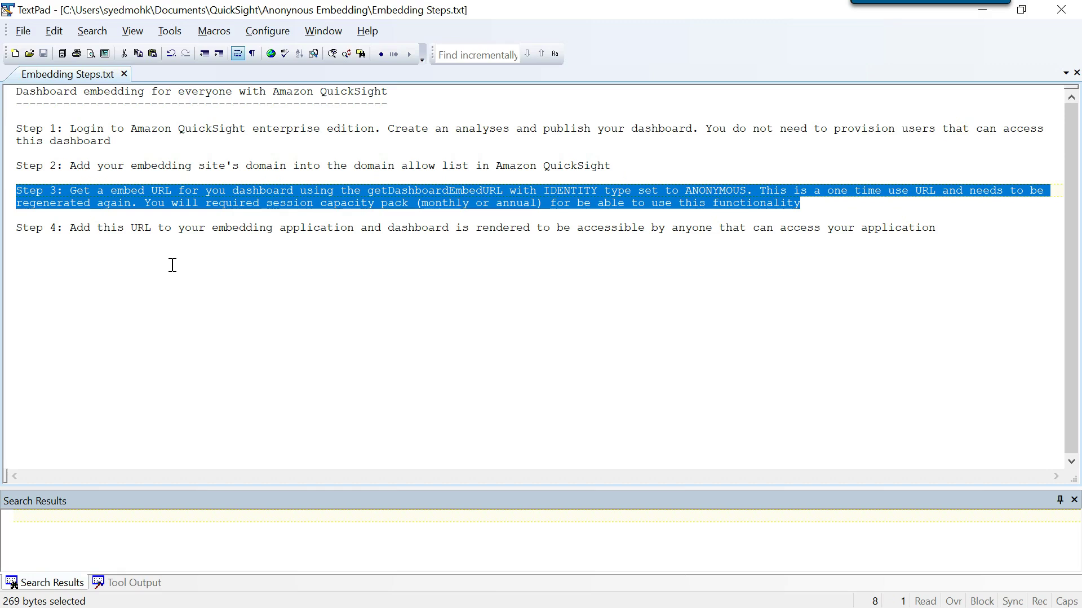
pyautogui.doubleClick(427, 192)
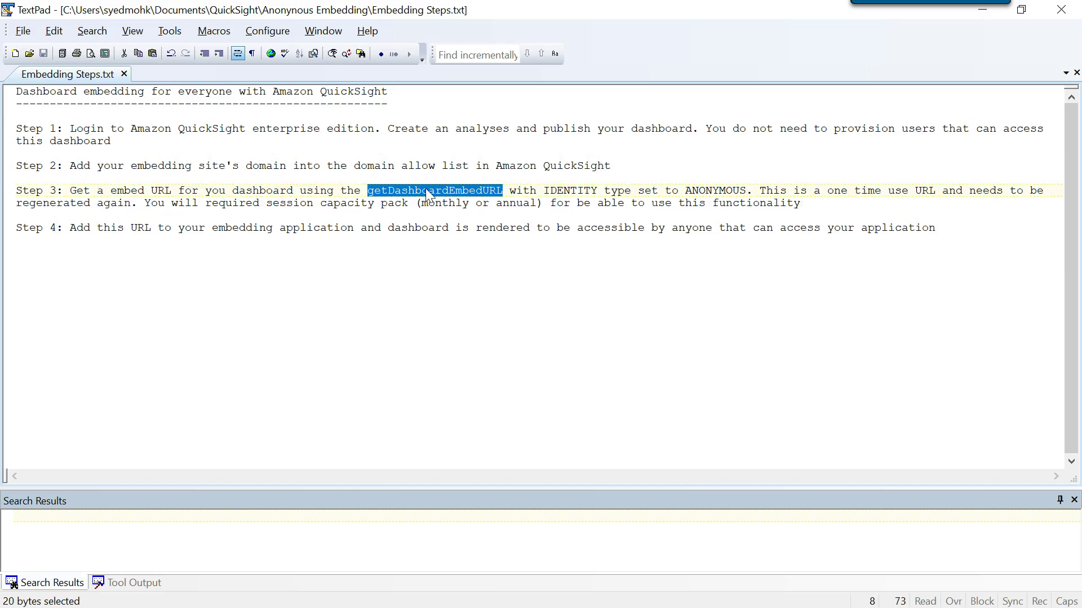
pyautogui.doubleClick(563, 192)
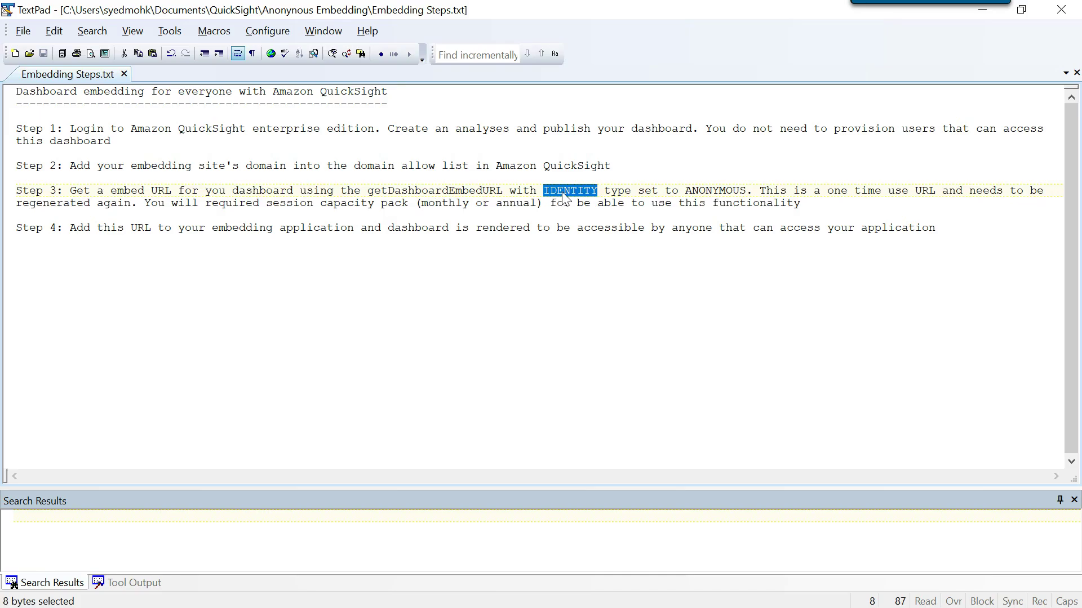
pyautogui.doubleClick(714, 192)
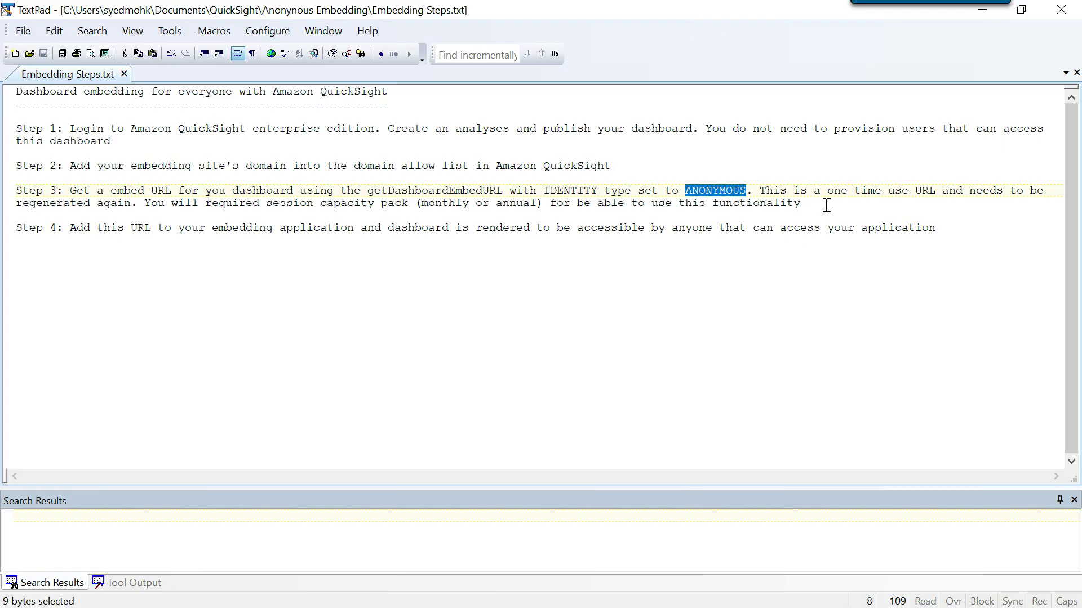
# Step: Note the session capacity pack requirement, then return to the QuickSight admin page
pyautogui.moveTo(801, 204); pyautogui.dragTo(150, 199)
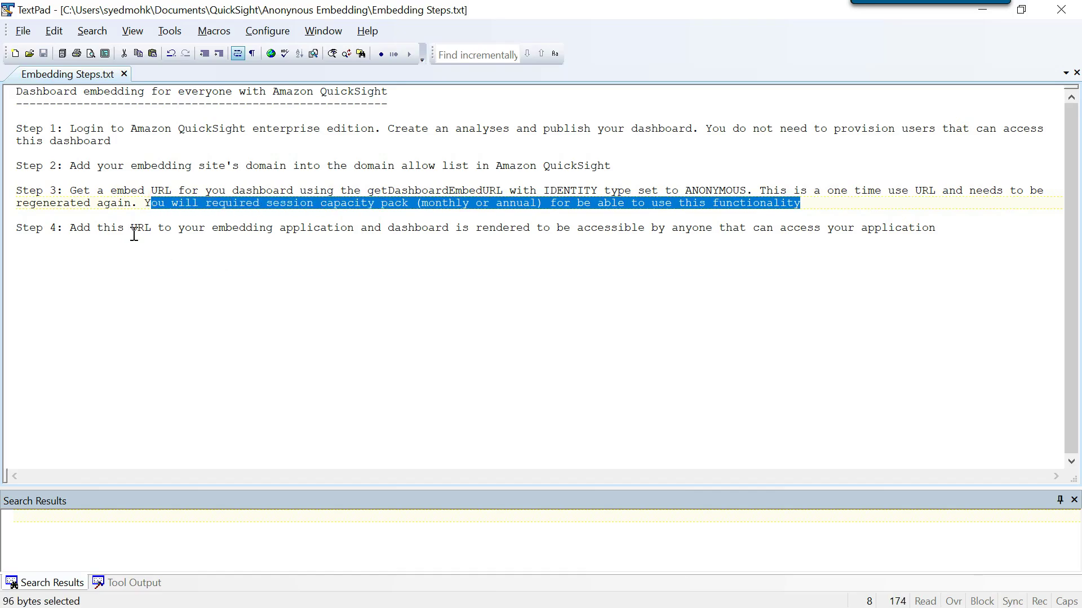
pyautogui.click(143, 206)
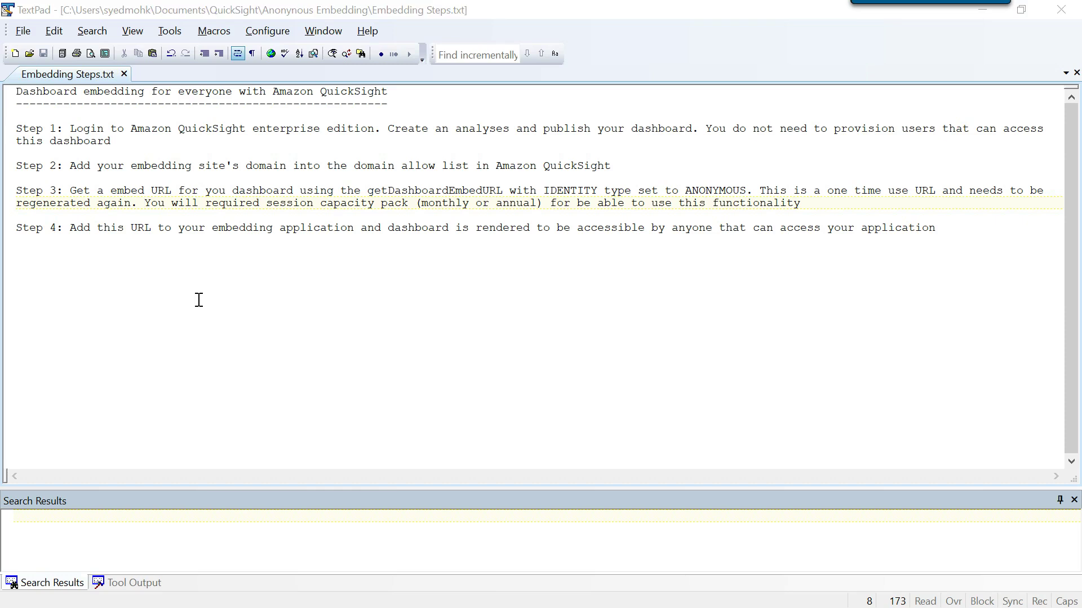
pyautogui.hotkey('alt', 'Tab')
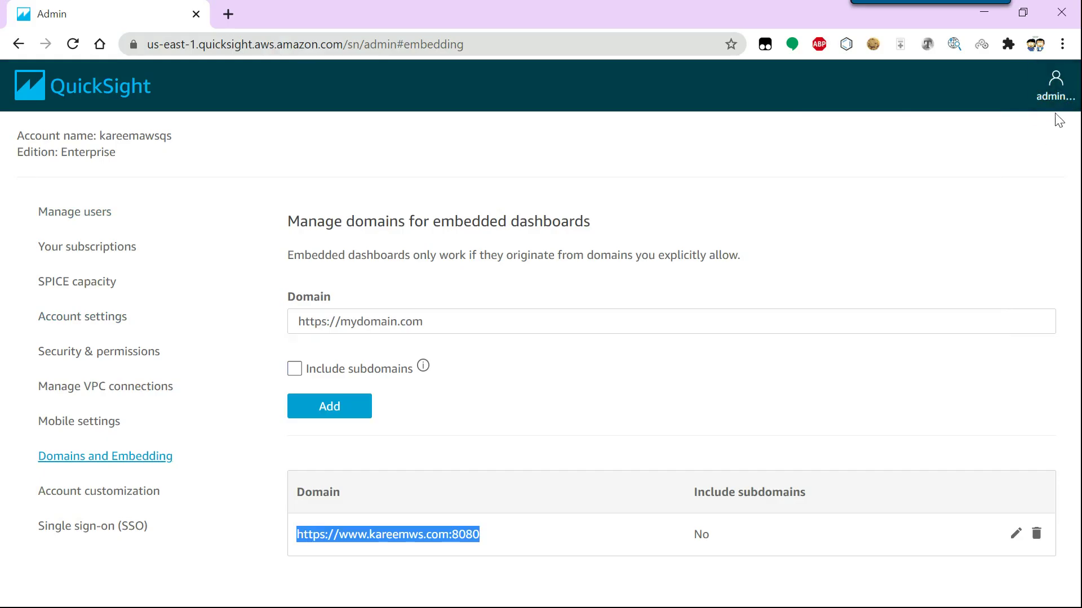
# Step: Check the Your subscriptions page for the $250/month session capacity price, then go back to the notes
pyautogui.click(1056, 100)
pyautogui.click(1013, 134)
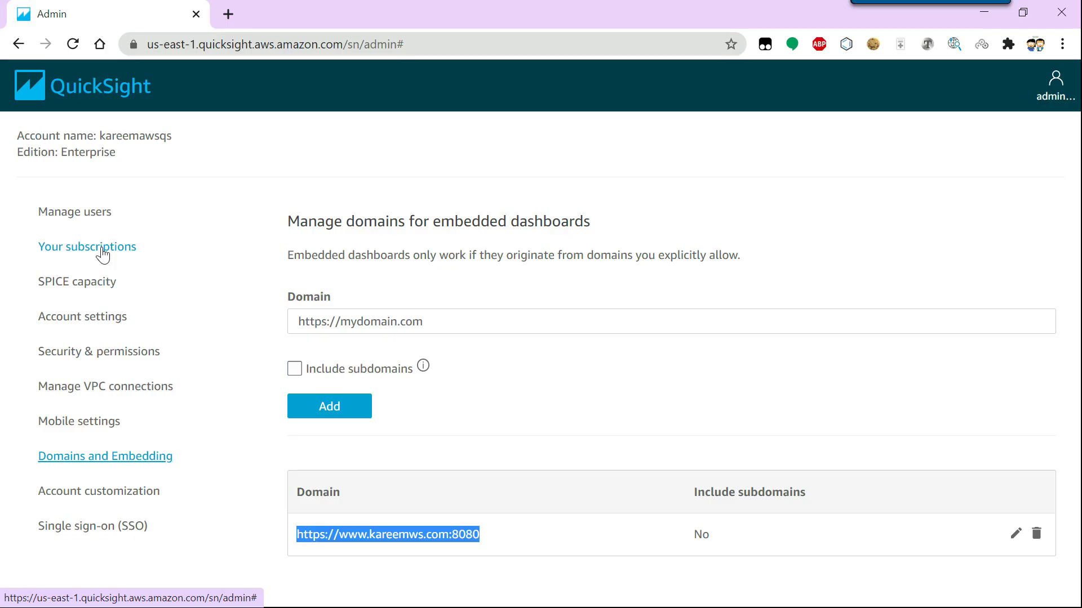
pyautogui.click(103, 256)
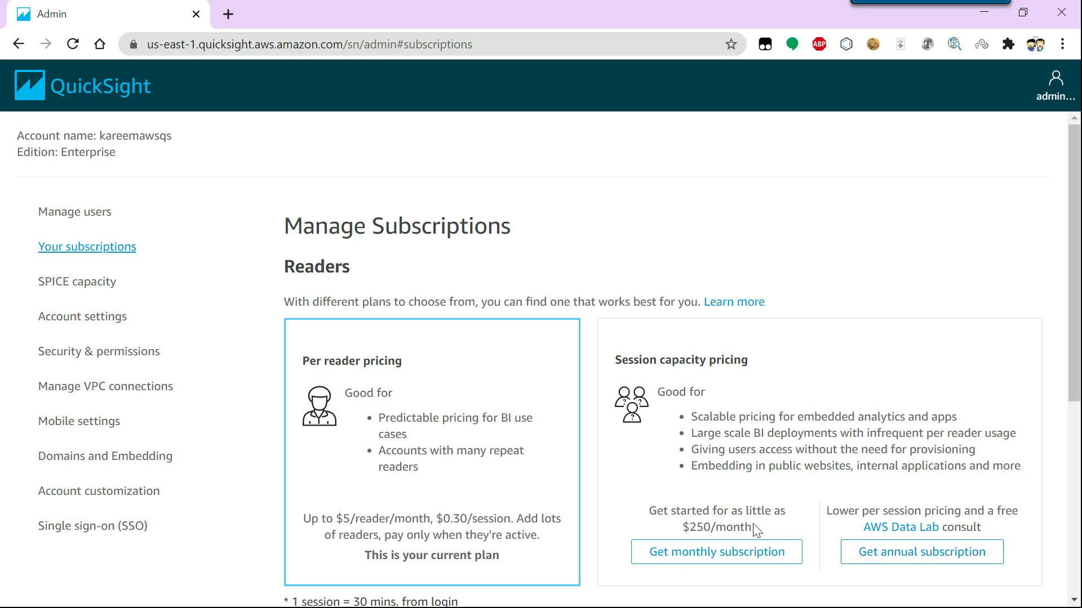
pyautogui.moveTo(755, 531); pyautogui.dragTo(638, 522)
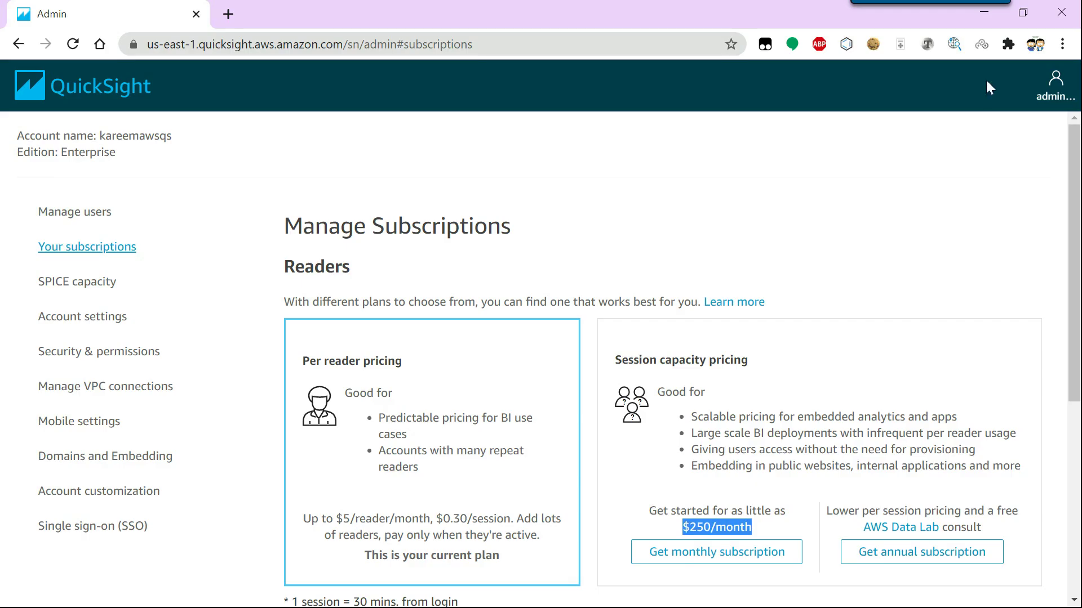
pyautogui.hotkey('alt', 'Tab')
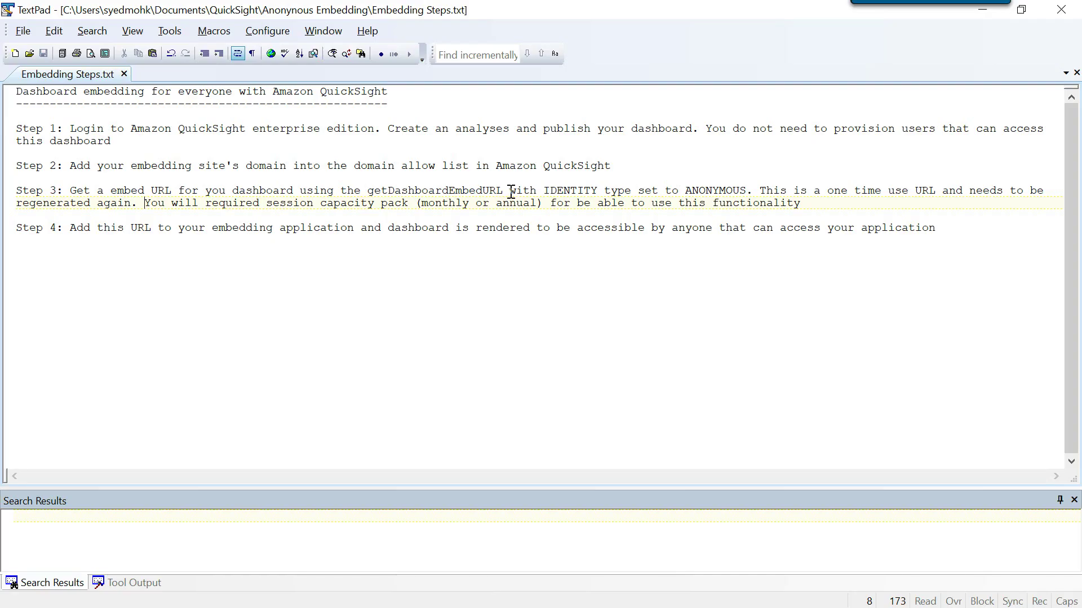
# Step: Highlight getDashboardEmbedURL and ANONYMOUS in Step 3 of the embedding notes
pyautogui.moveTo(511, 192); pyautogui.dragTo(371, 197)
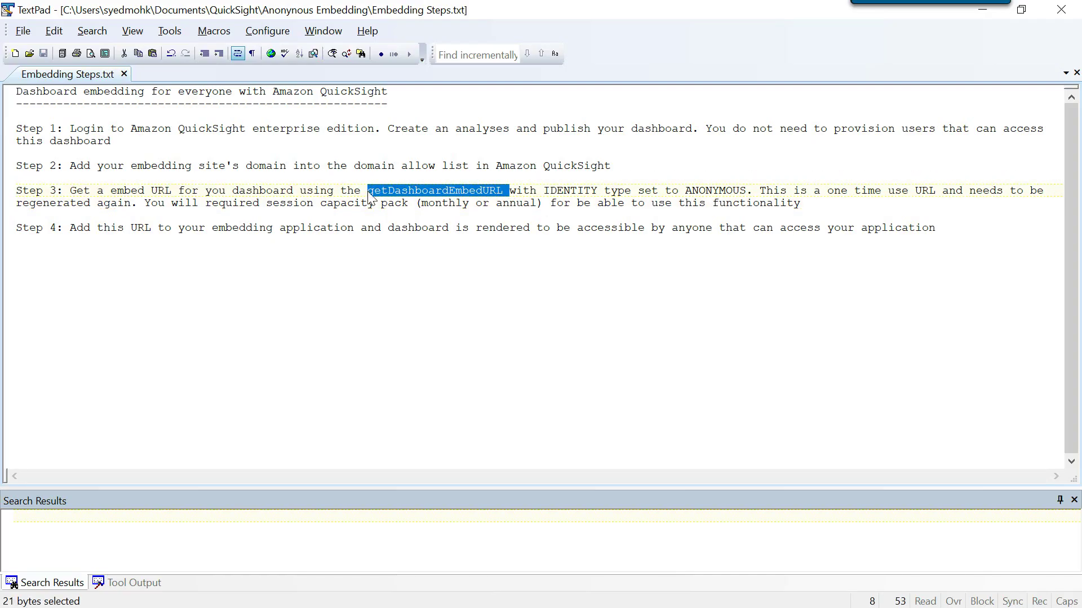
pyautogui.doubleClick(701, 191)
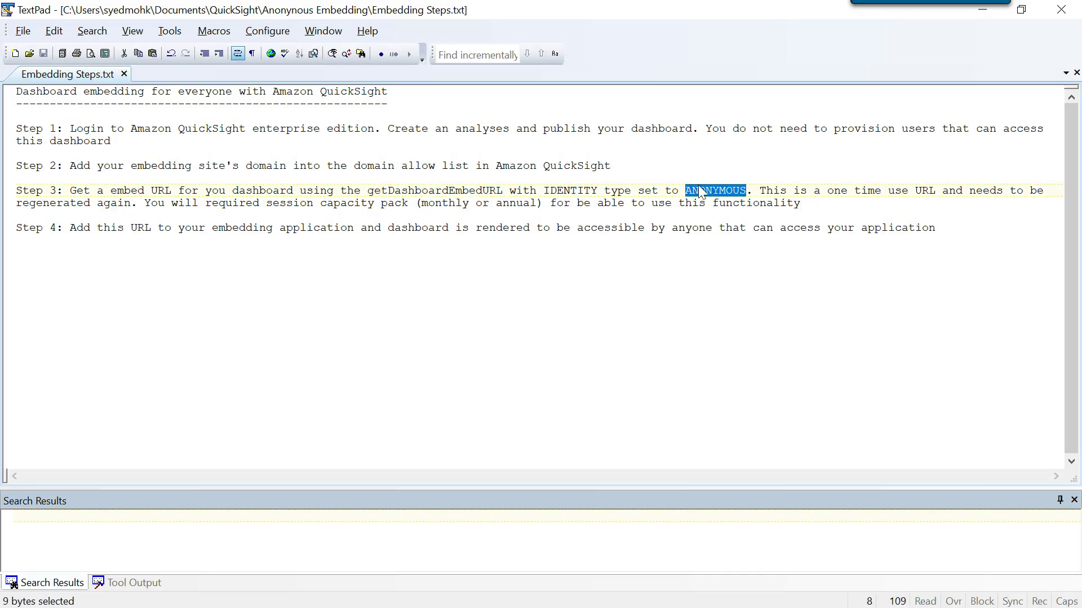
pyautogui.hotkey('alt', 'Tab')
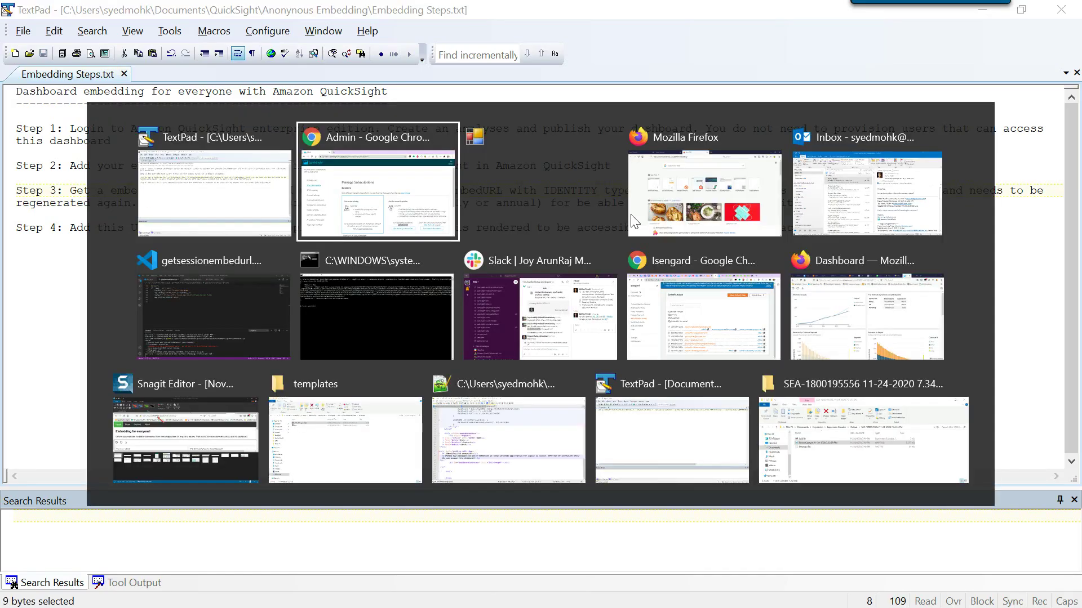
# Step: In Command Prompt, clear the screen with cls and recall the aws quicksight command
pyautogui.click(377, 345)
pyautogui.write('cls')
pyautogui.press('Return')
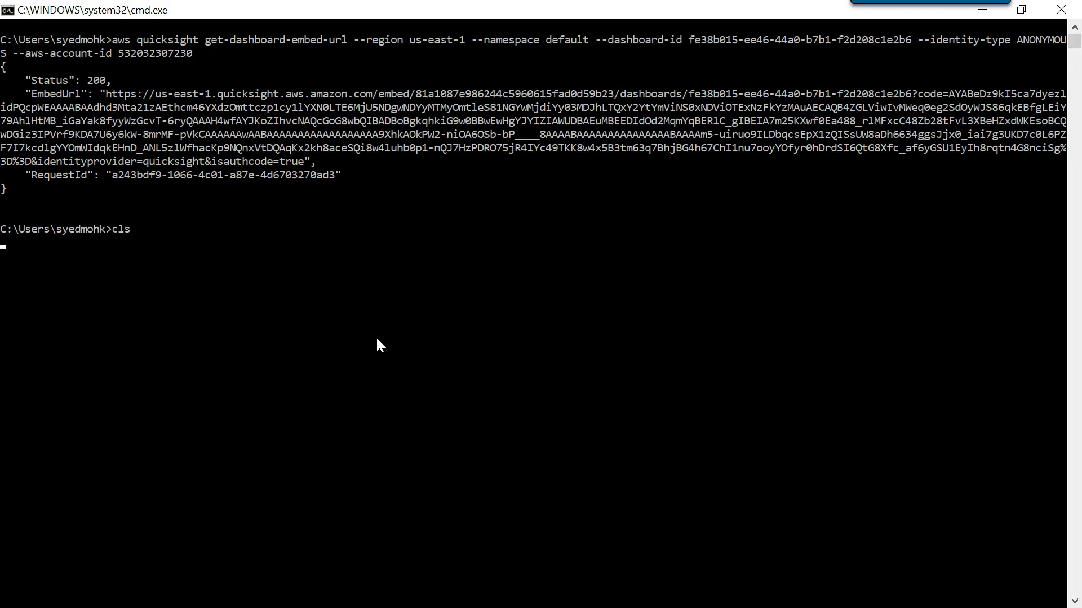
pyautogui.press('Up')
pyautogui.press('Up')
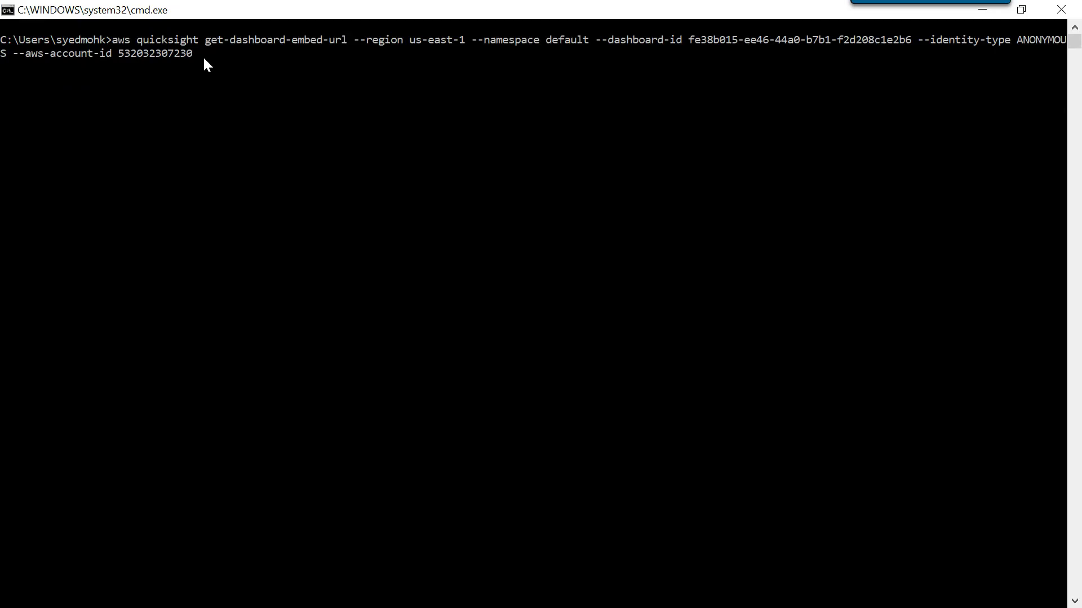
# Step: Highlight the recalled command's --region us-east-1 and --dashboard-id arguments
pyautogui.moveTo(203, 56); pyautogui.dragTo(114, 39)
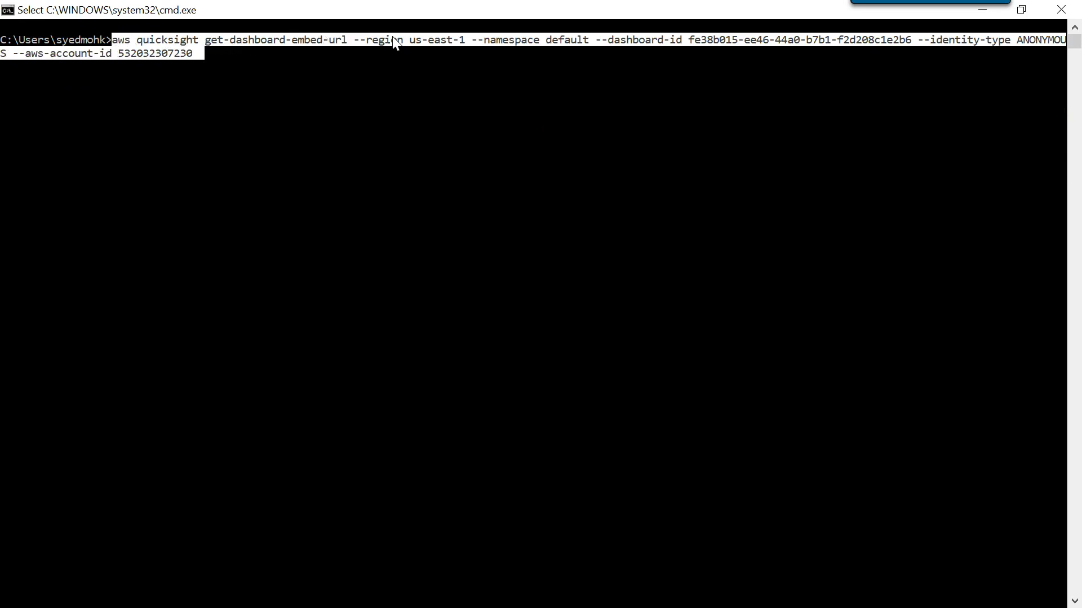
pyautogui.click(376, 39)
pyautogui.moveTo(356, 40); pyautogui.dragTo(462, 43)
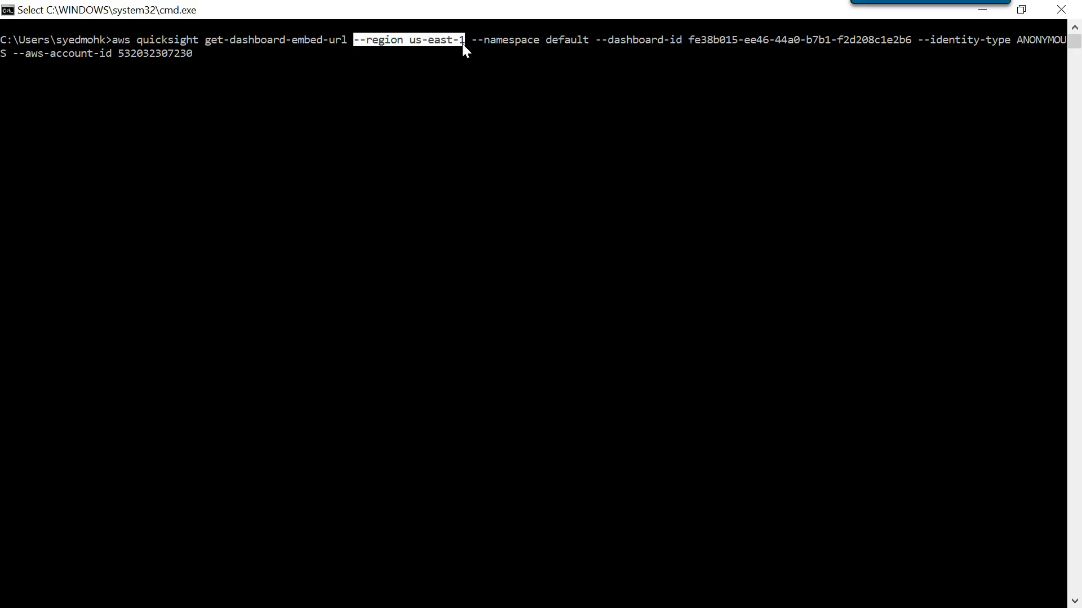
pyautogui.moveTo(475, 40); pyautogui.dragTo(908, 52)
# Step: Reopen the EmbeddingExample1 dashboard from the QuickSight start page
pyautogui.hotkey('alt', 'Tab')
pyautogui.hotkey('alt', 'Tab')
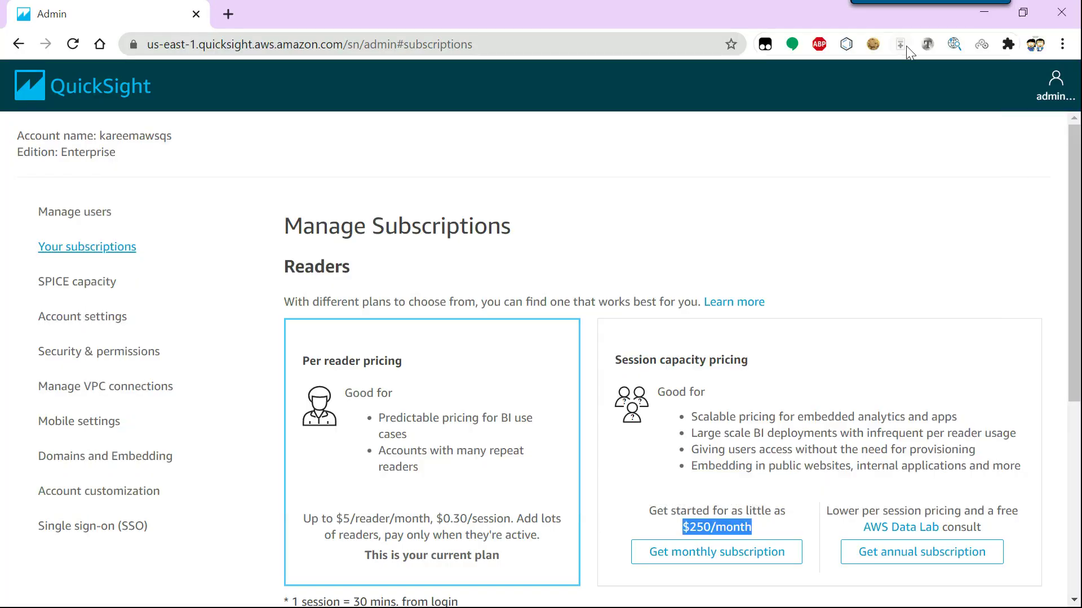
pyautogui.click(142, 90)
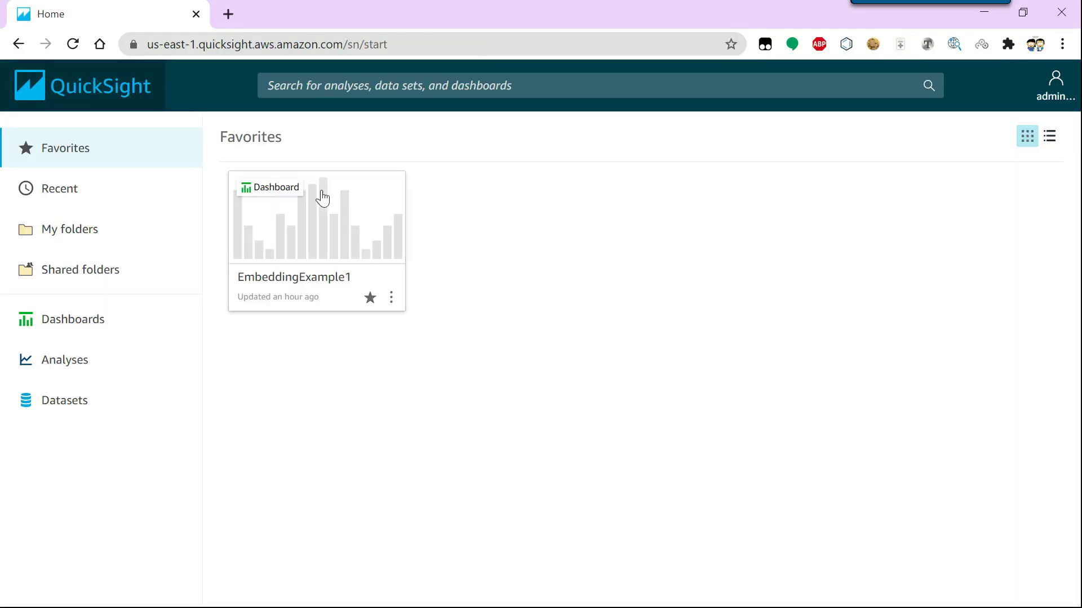
pyautogui.click(323, 196)
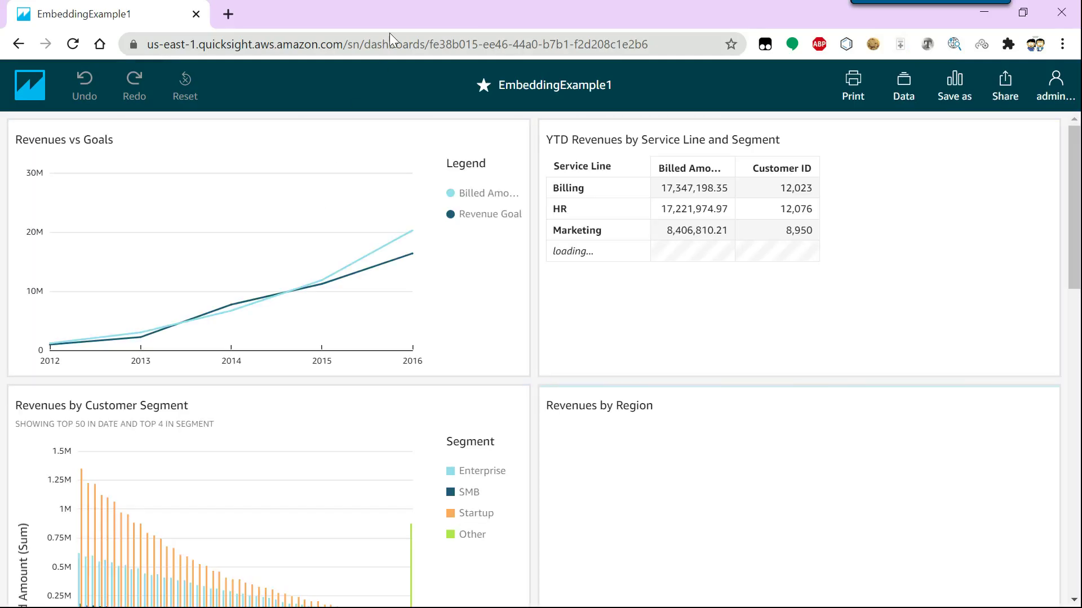
# Step: Highlight the dashboard ID in the browser address and return to Command Prompt
pyautogui.click(657, 43)
pyautogui.hotkey('ctrl', 'a')
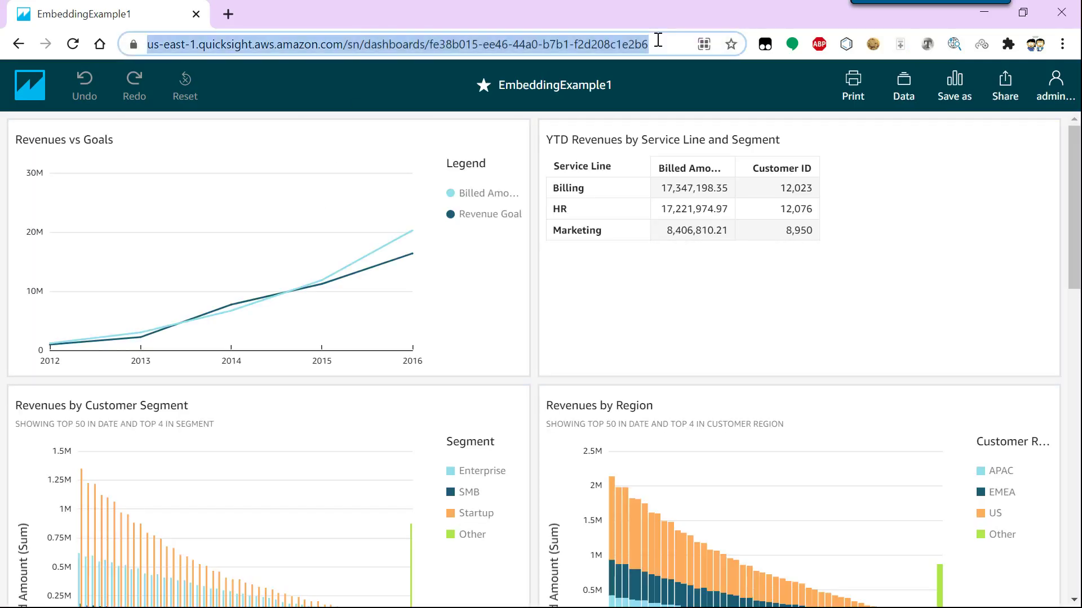
pyautogui.click(658, 41)
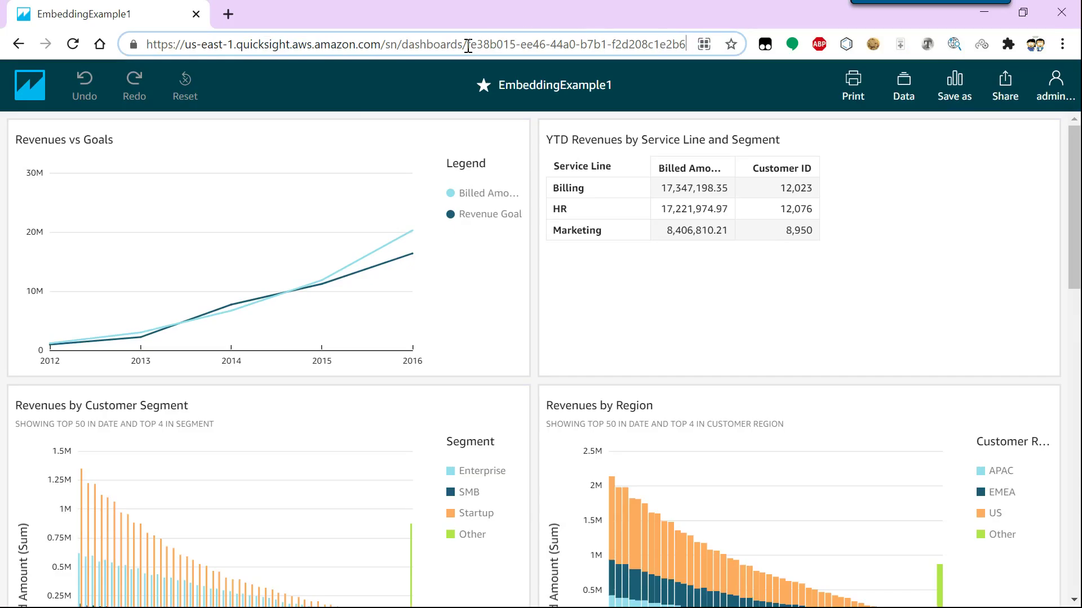
pyautogui.moveTo(467, 44); pyautogui.dragTo(684, 45)
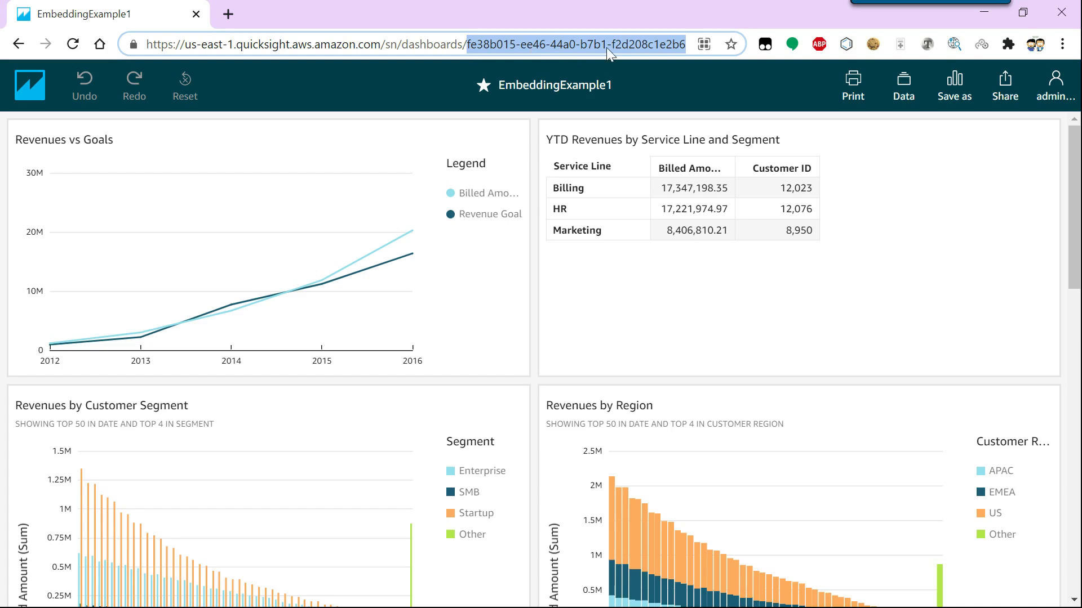
pyautogui.hotkey('alt', 'Tab')
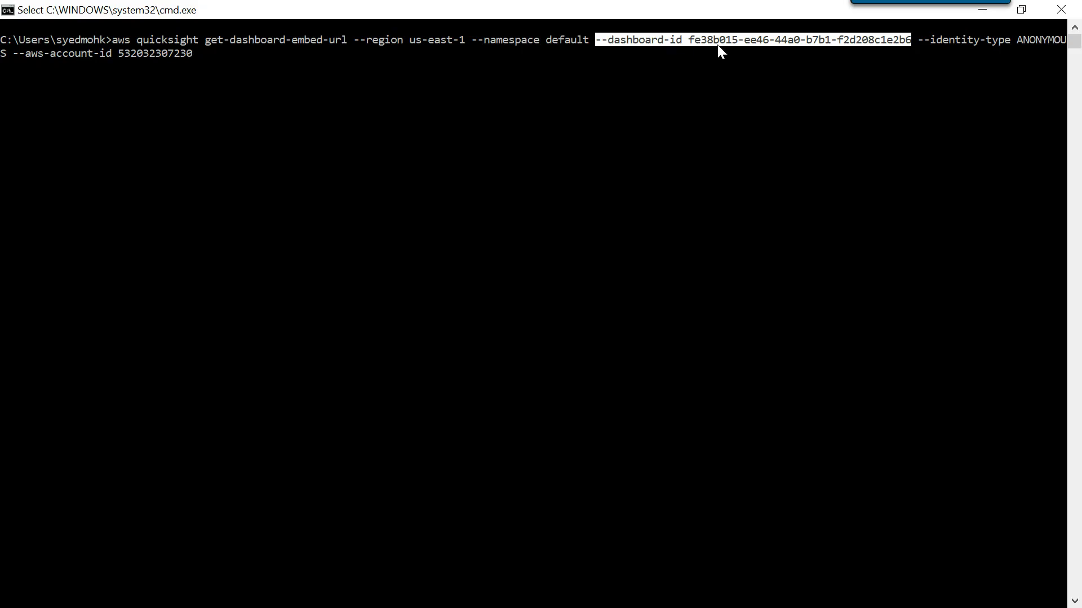
# Step: Check the command's dashboard ID and --aws-account-id, then run get-dashboard-embed-url
pyautogui.moveTo(684, 39); pyautogui.dragTo(771, 40)
pyautogui.moveTo(894, 43); pyautogui.dragTo(1064, 52)
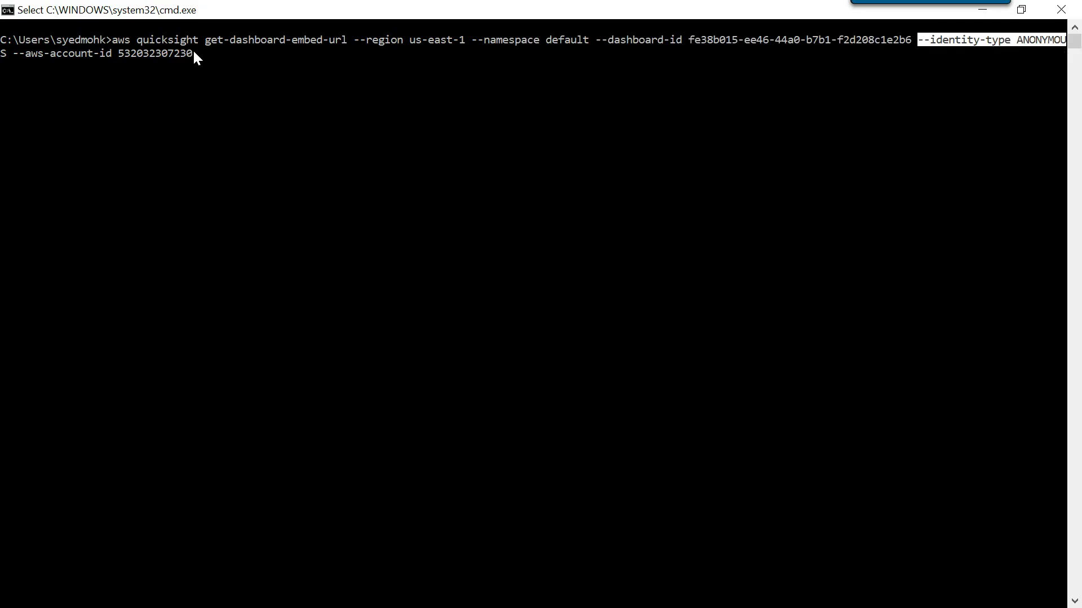
pyautogui.moveTo(193, 49); pyautogui.dragTo(27, 55)
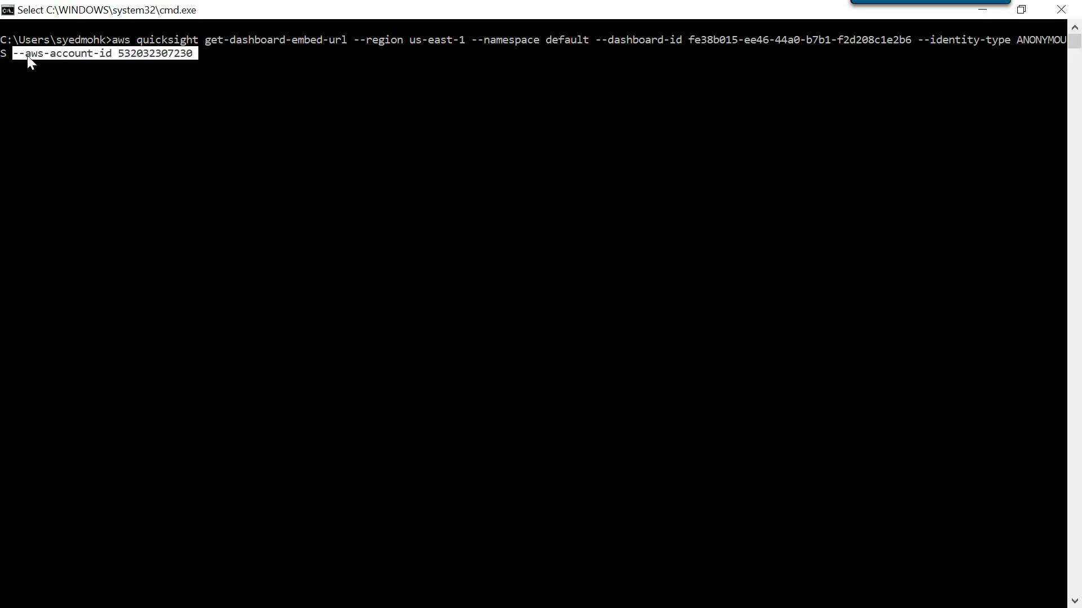
pyautogui.click(240, 66)
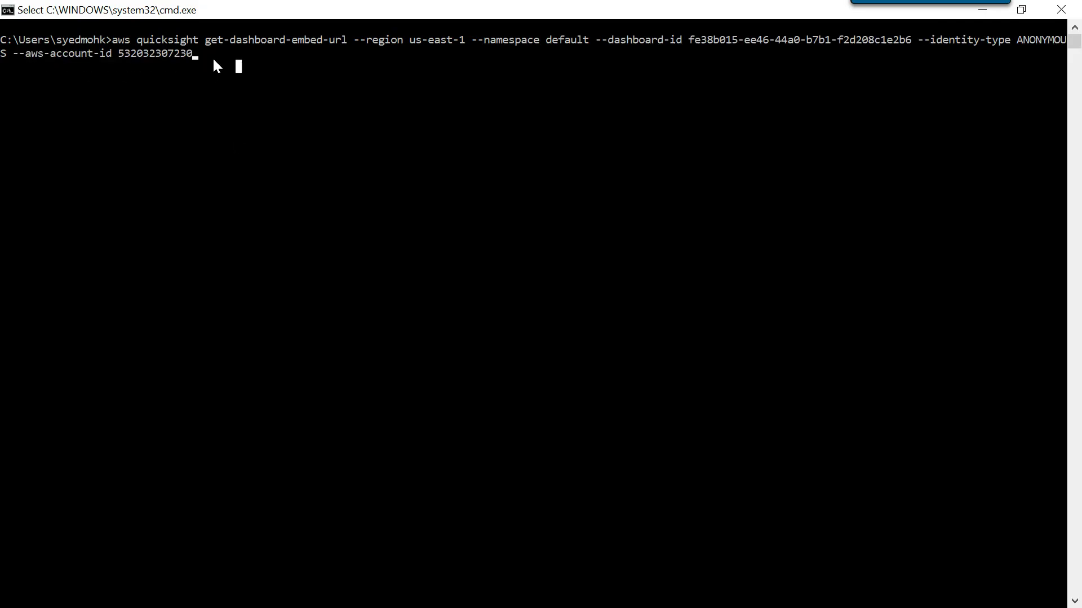
pyautogui.press('Escape')
pyautogui.press('Return')
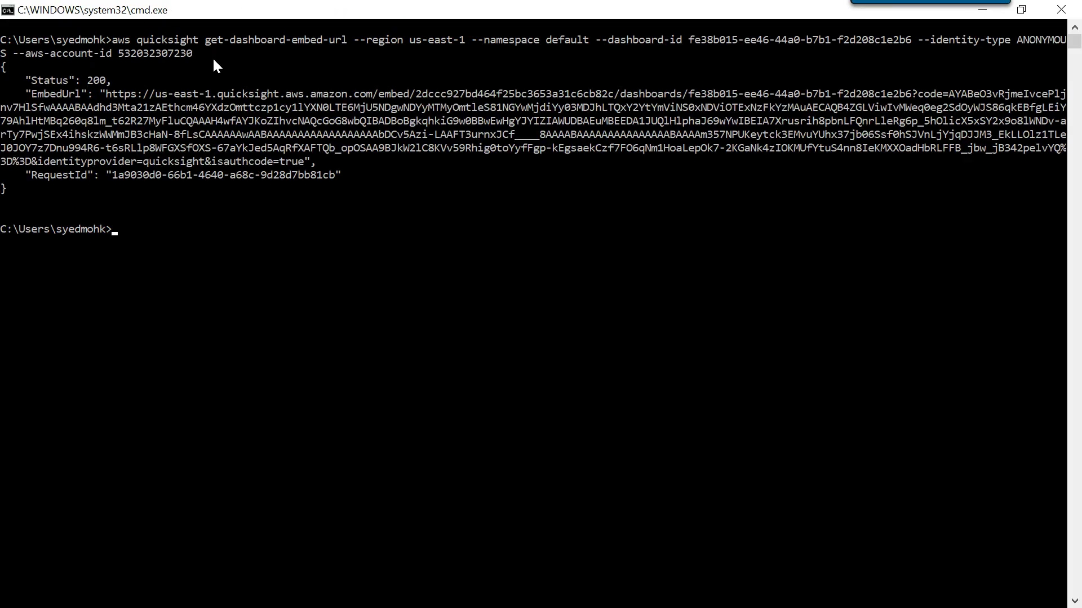
# Step: Select the returned EmbedUrl value in the JSON output
pyautogui.moveTo(305, 162); pyautogui.dragTo(111, 95)
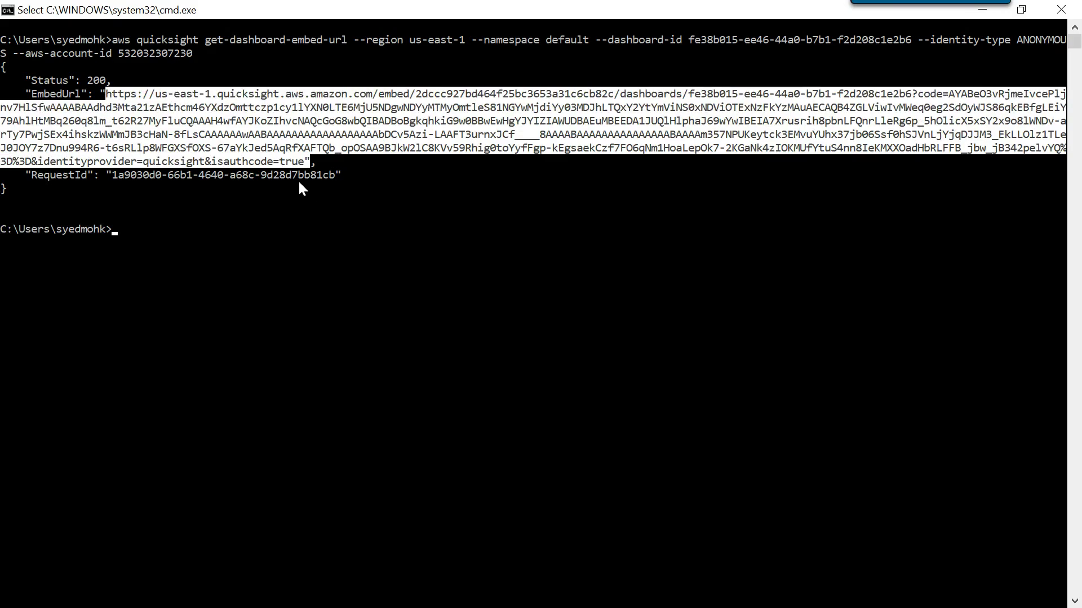
pyautogui.click(305, 162)
pyautogui.moveTo(302, 161); pyautogui.dragTo(108, 99)
# Step: Copy the EmbedUrl and open embedding_sample.html in Visual Studio Code
pyautogui.hotkey('ctrl', 'c')
pyautogui.hotkey('alt', 'Tab')
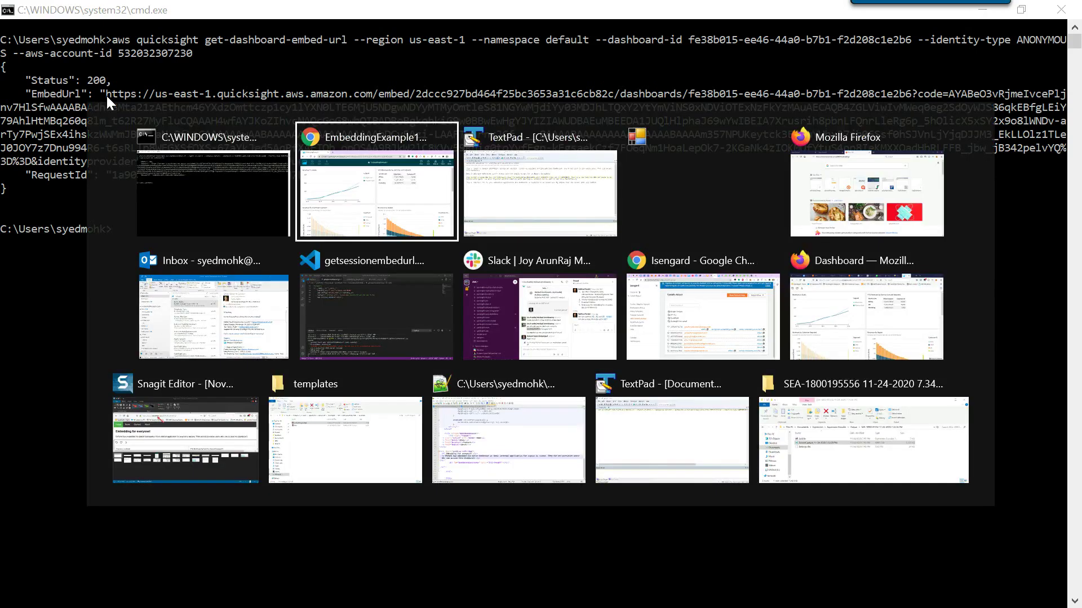
pyautogui.press('Tab')
pyautogui.press('Tab')
pyautogui.click(341, 275)
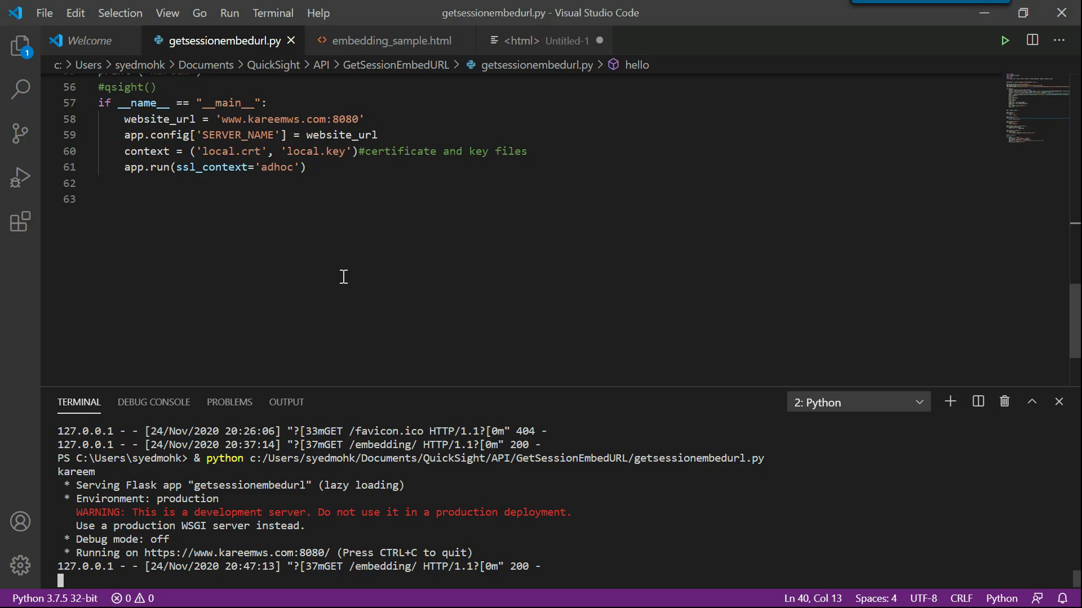
pyautogui.click(385, 40)
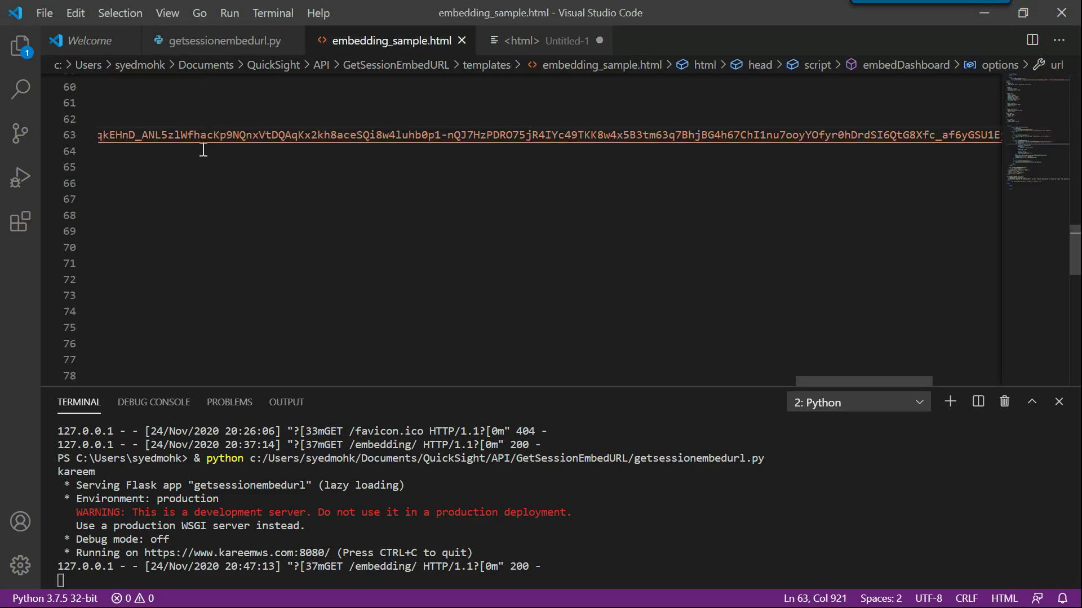
pyautogui.hscroll(-15, 203, 150)
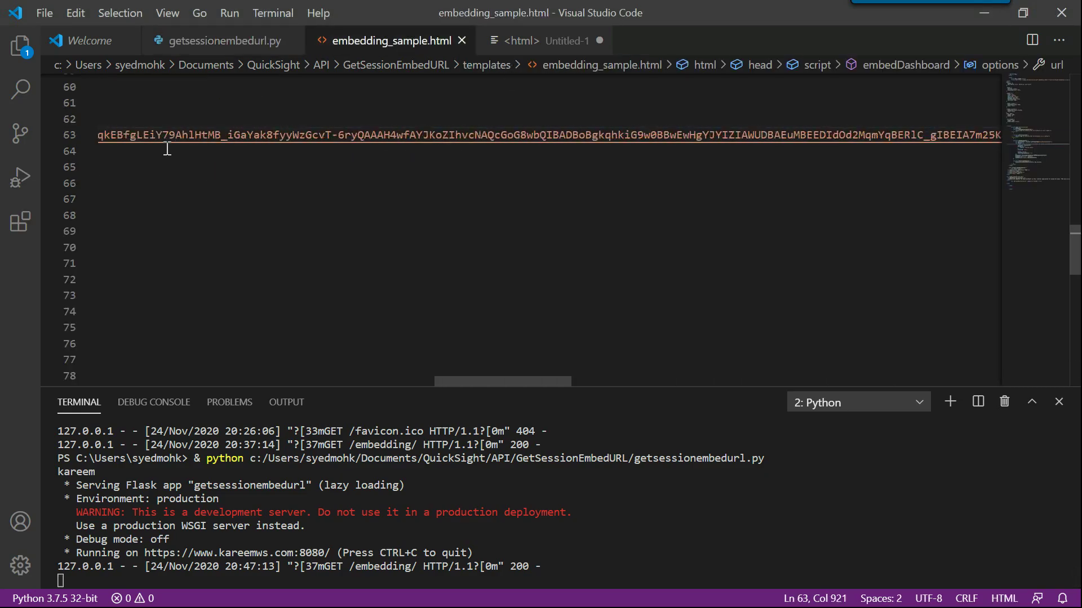
pyautogui.hscroll(-15, 167, 149)
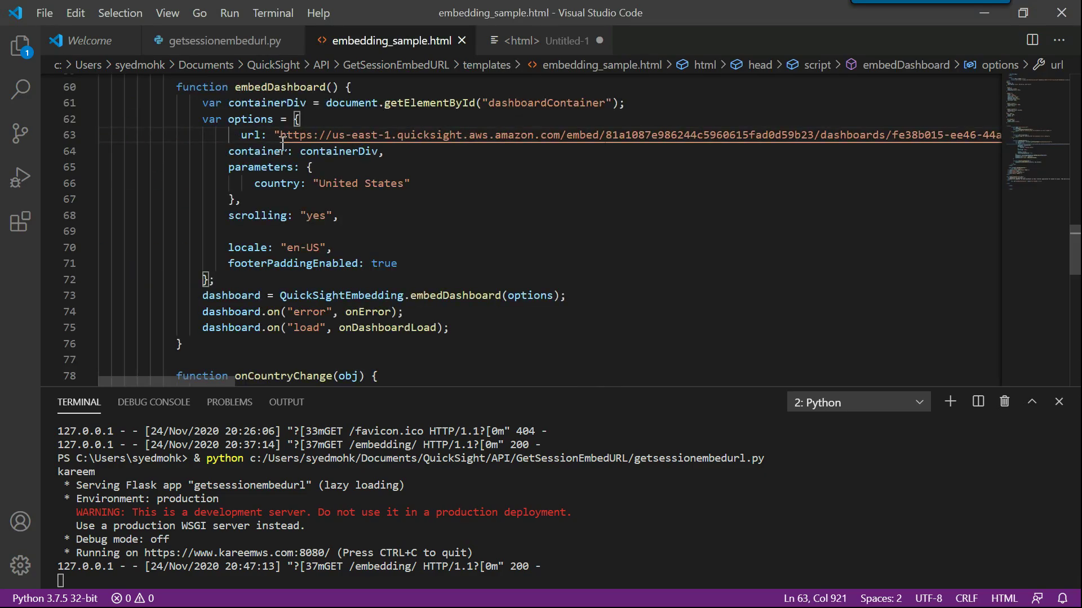
# Step: Replace the old url string on line 63 with the new embed URL and save
pyautogui.click(281, 137)
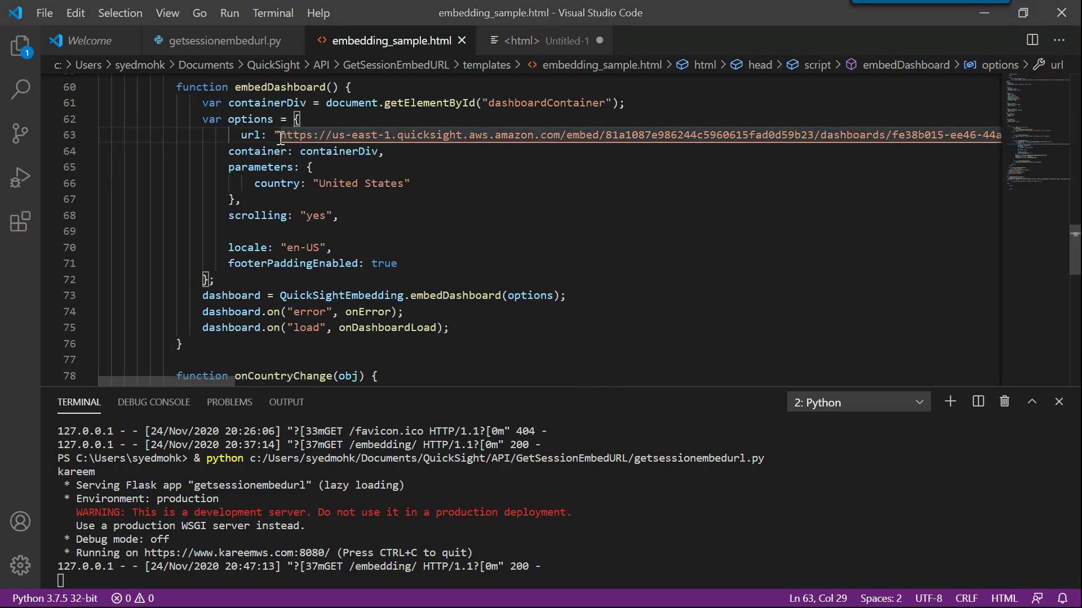
pyautogui.hotkey('shift', 'End')
pyautogui.hotkey('shift', 'Left')
pyautogui.hotkey('shift', 'Left')
pyautogui.press('Delete')
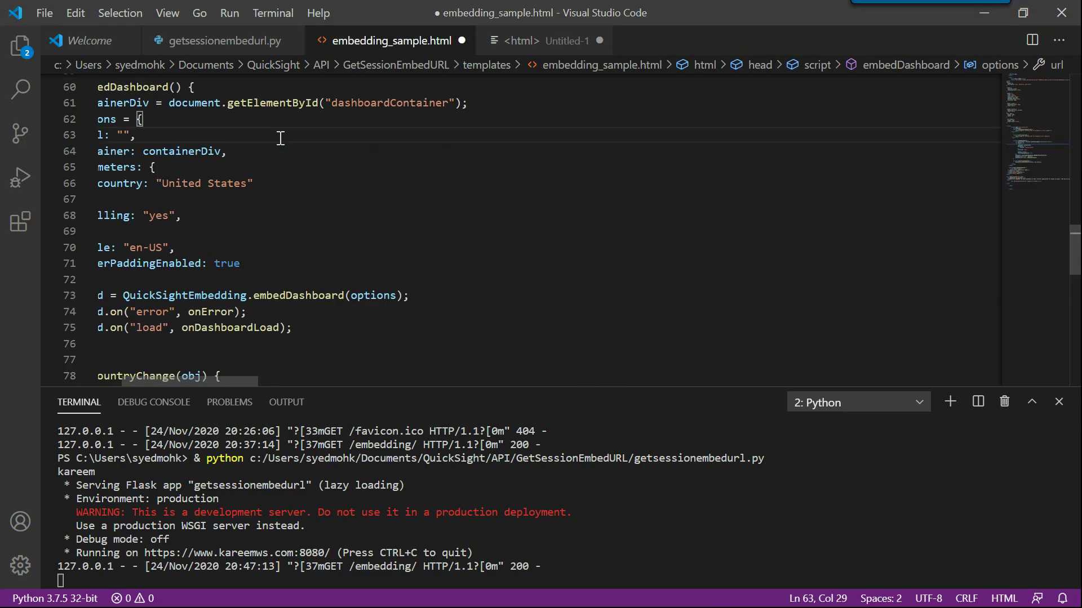
pyautogui.hotkey('ctrl', 'v')
pyautogui.hotkey('ctrl', 's')
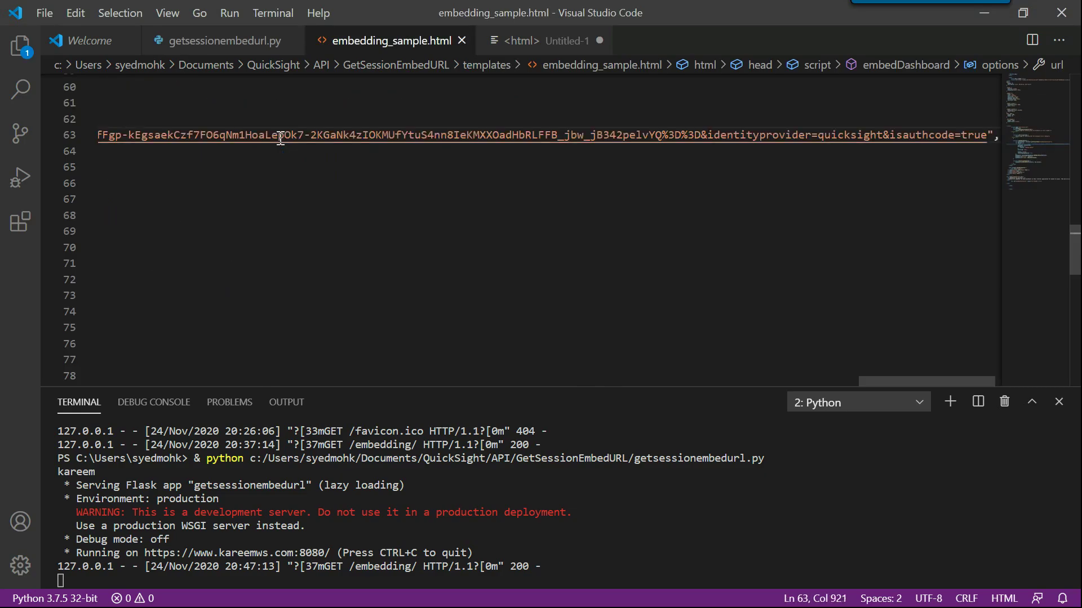
# Step: Stop the Flask server and rerun getsessionembedurl.py to restart it
pyautogui.click(226, 41)
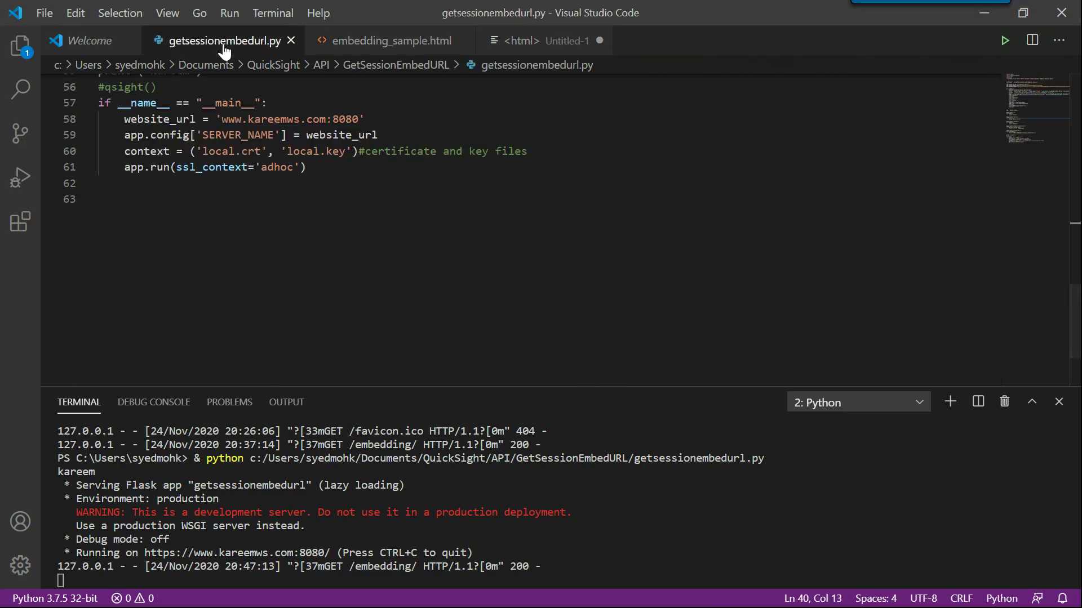
pyautogui.click(178, 531)
pyautogui.hotkey('ctrl', 'c')
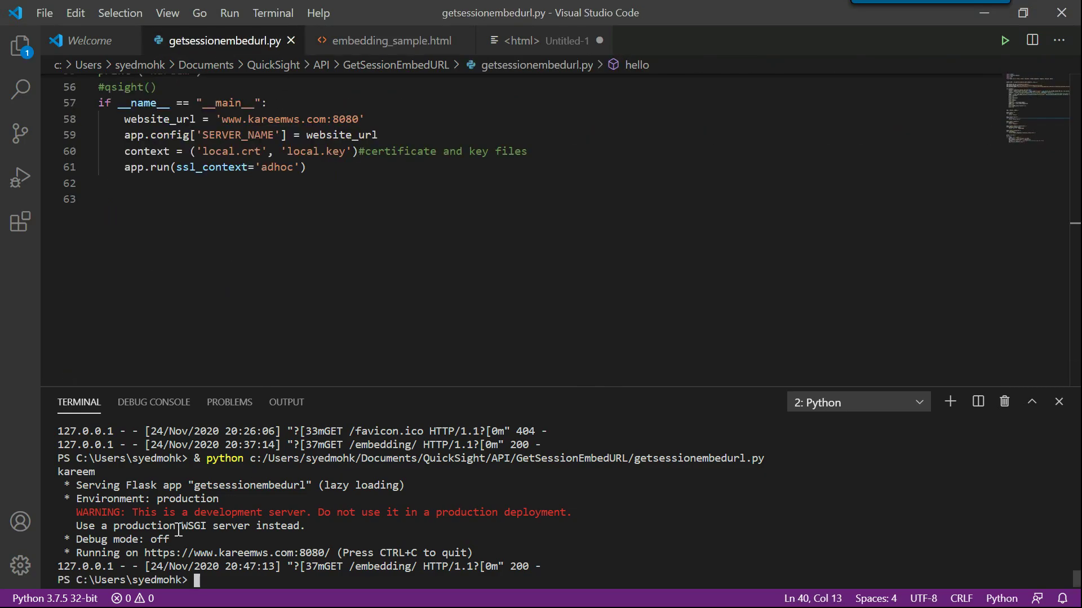
pyautogui.click(1005, 41)
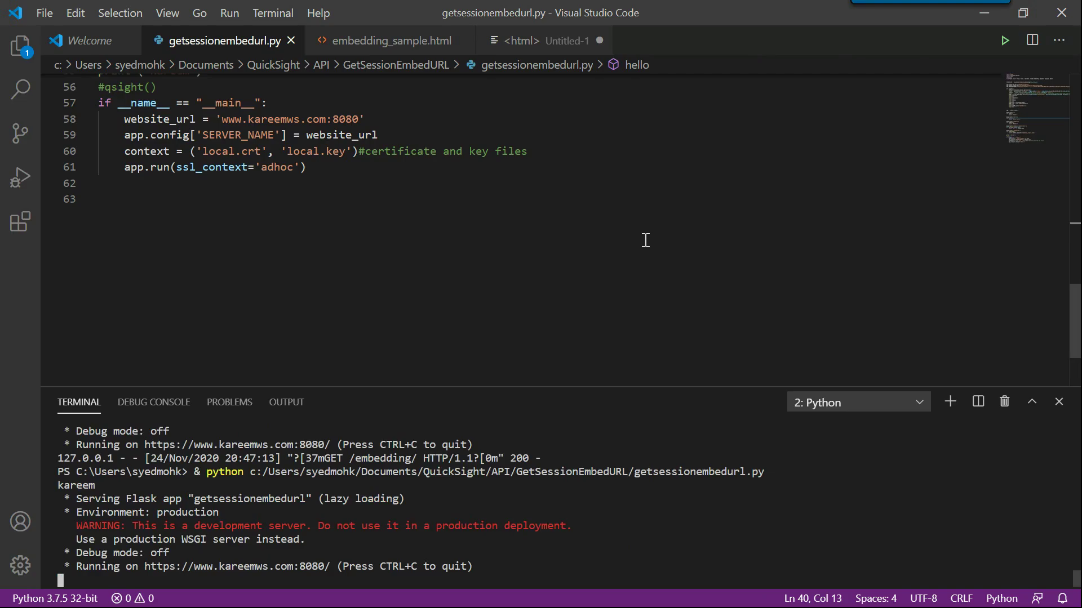
pyautogui.hotkey('alt', 'Tab')
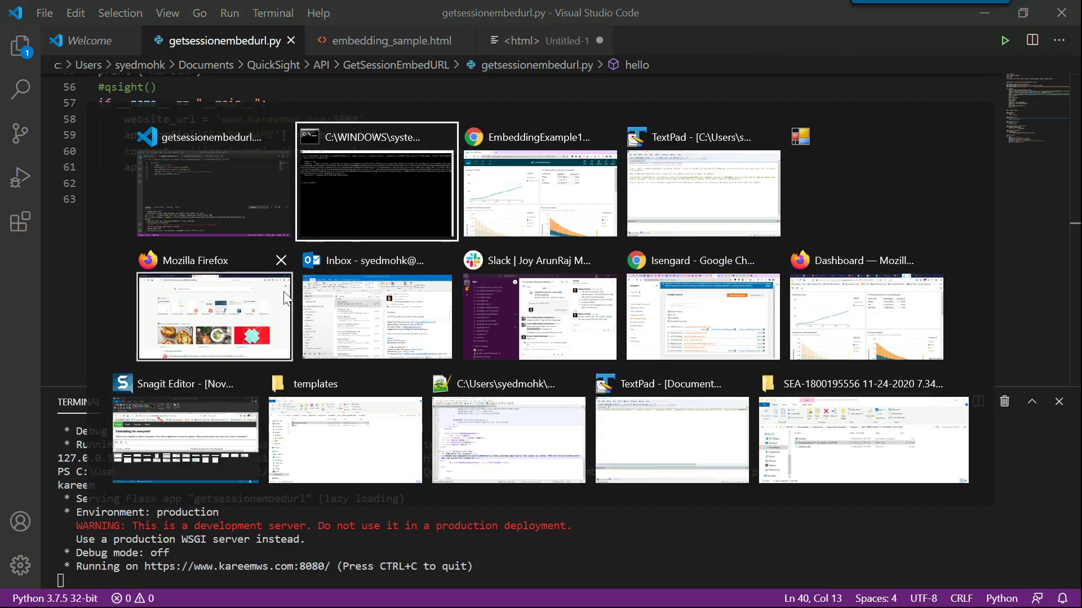
# Step: In Firefox, accept the self-signed certificate risk to load the embedded revenue dashboard page
pyautogui.click(275, 309)
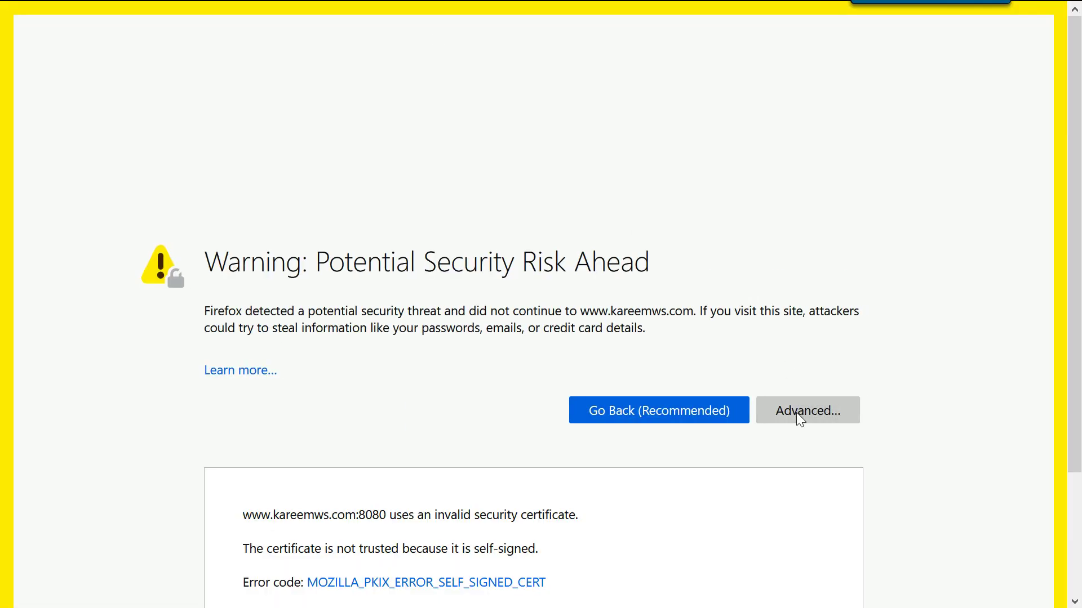
pyautogui.scroll(-3, 712, 474)
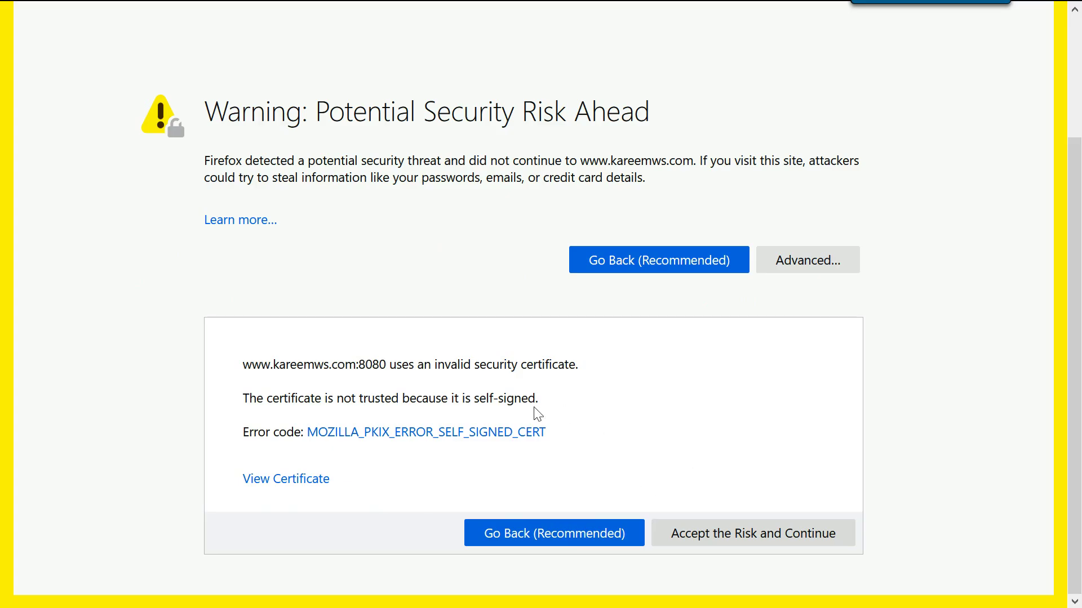
pyautogui.click(713, 531)
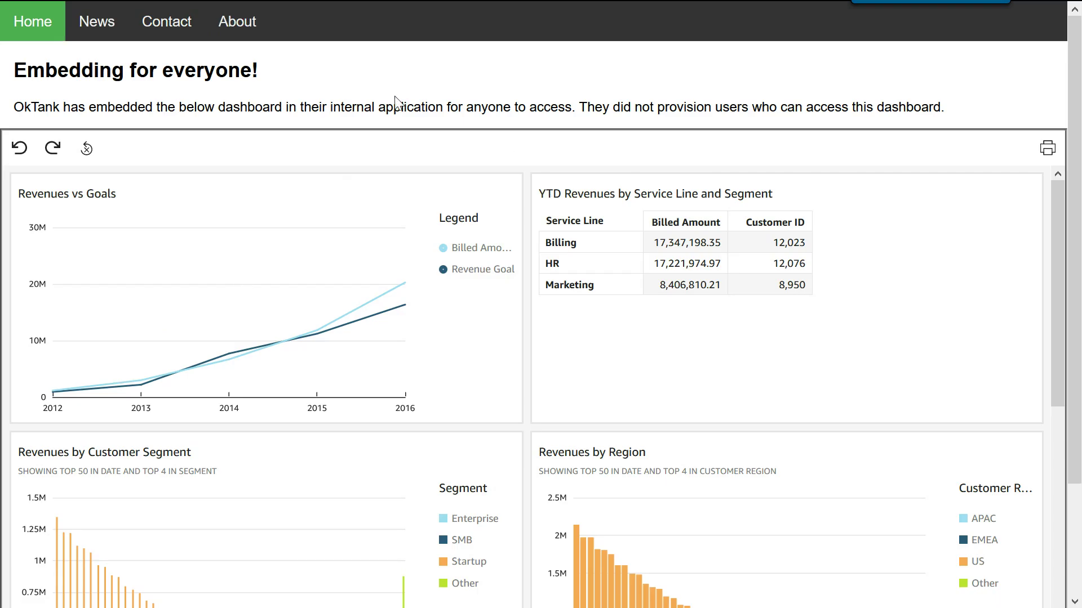
# Step: Once the embedded dashboard's revenue visuals and YTD table load, switch to the TextPad notes
pyautogui.hotkey('alt', 'Tab')
pyautogui.hotkey('alt', 'Tab')
pyautogui.hotkey('alt', 'Tab')
pyautogui.hotkey('alt', 'Tab')
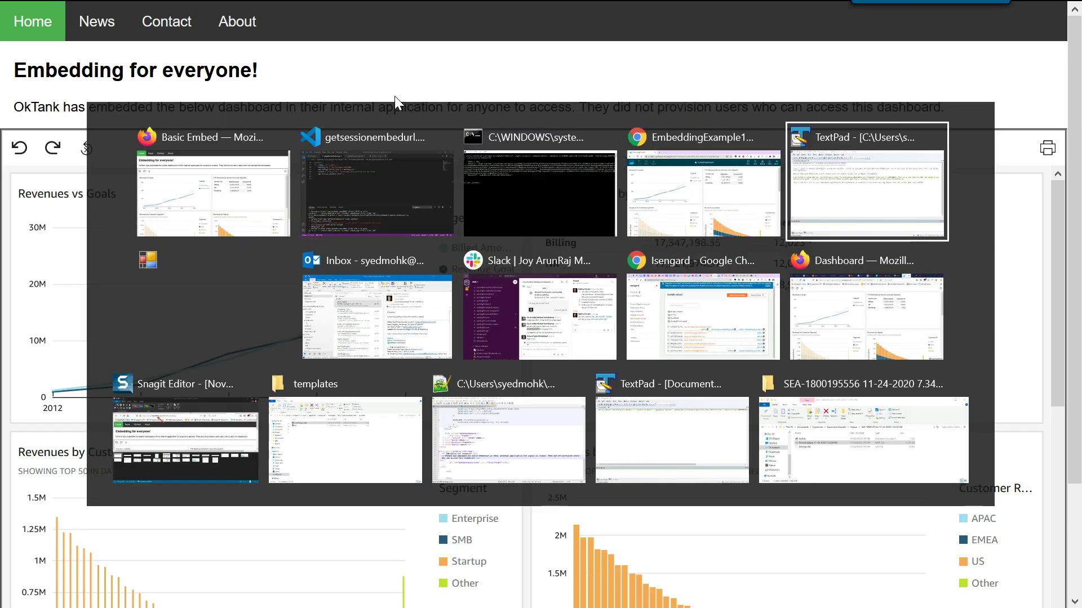
# Step: Highlight Steps 1–4 in Embedding Steps.txt to review them, then clear the selection
pyautogui.click(596, 258)
pyautogui.moveTo(948, 227); pyautogui.dragTo(17, 129)
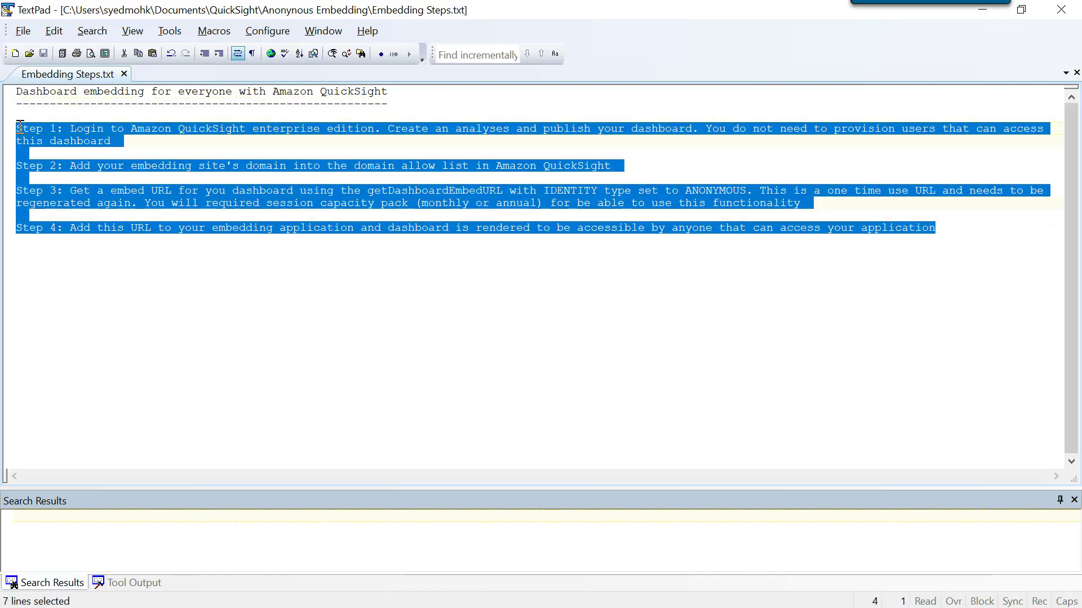
pyautogui.click(392, 325)
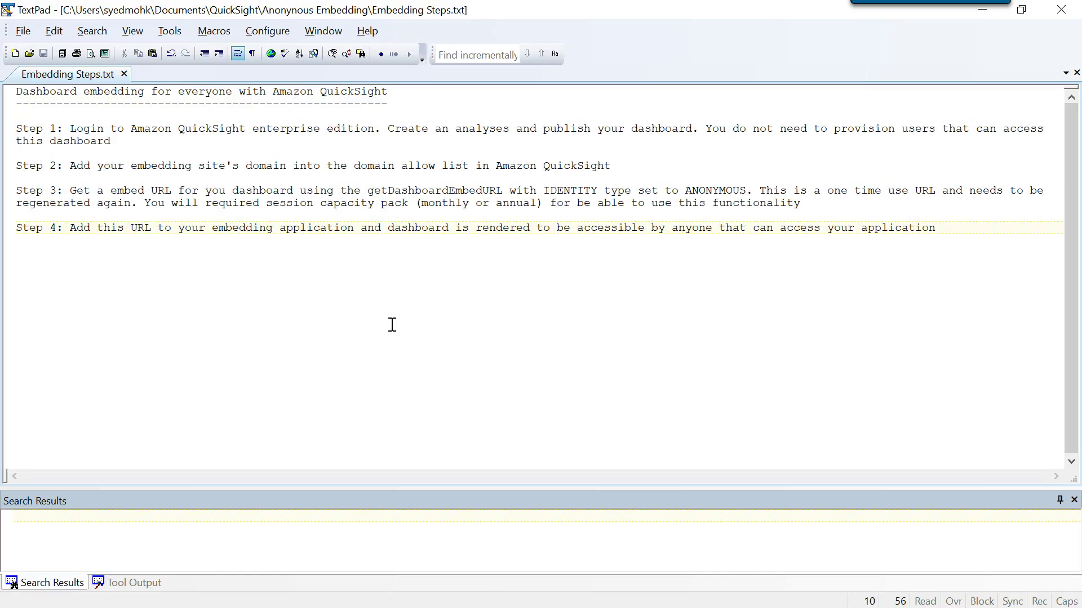